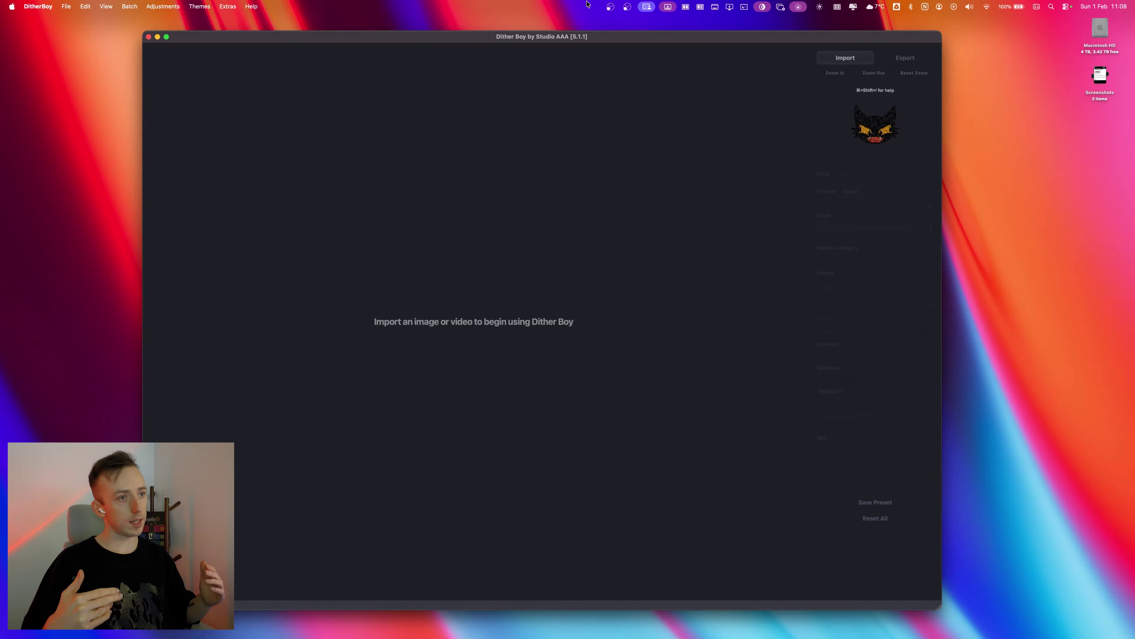
pyautogui.click(251, 7)
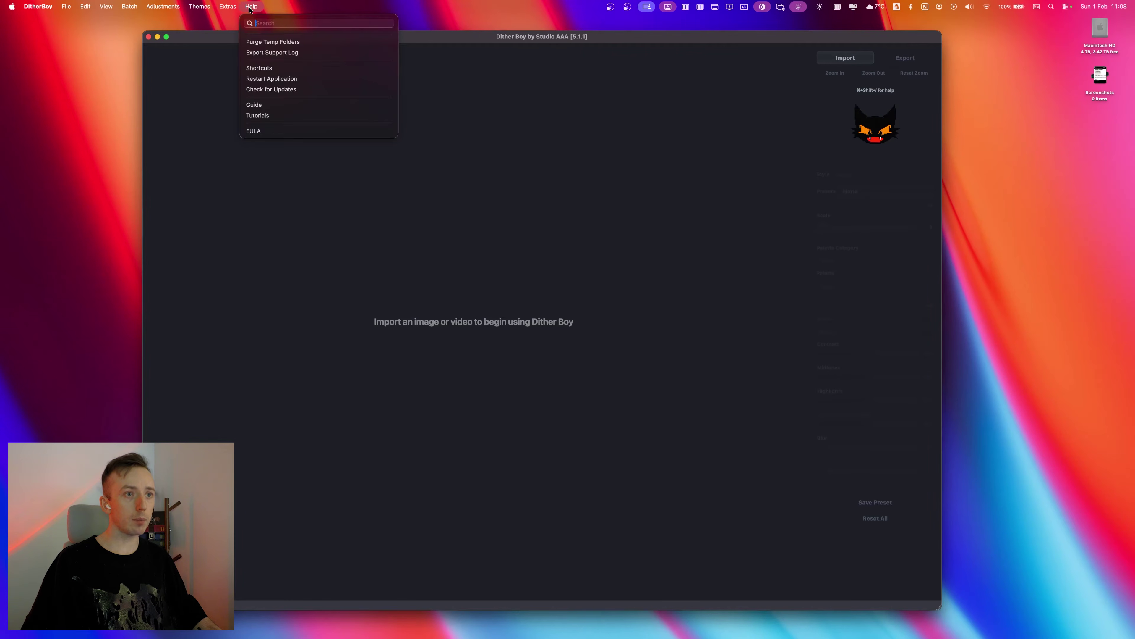
pyautogui.click(595, 117)
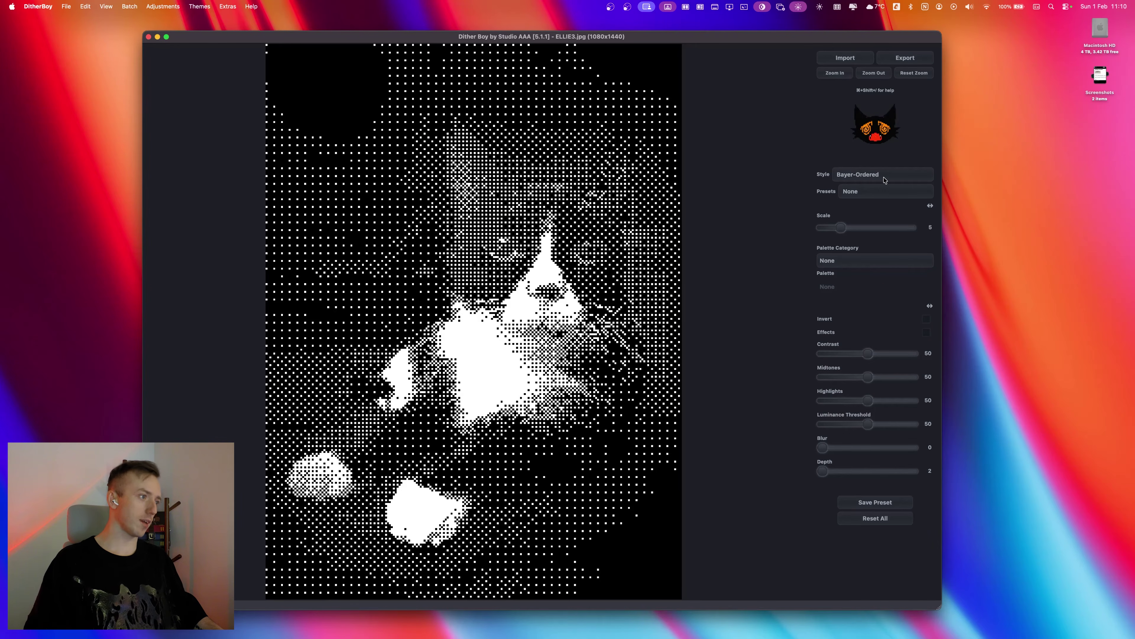
# Try the Bayer-Void style with the luminance threshold raised to 100, and return to the Bayer-Ordered style
pyautogui.click(856, 178)
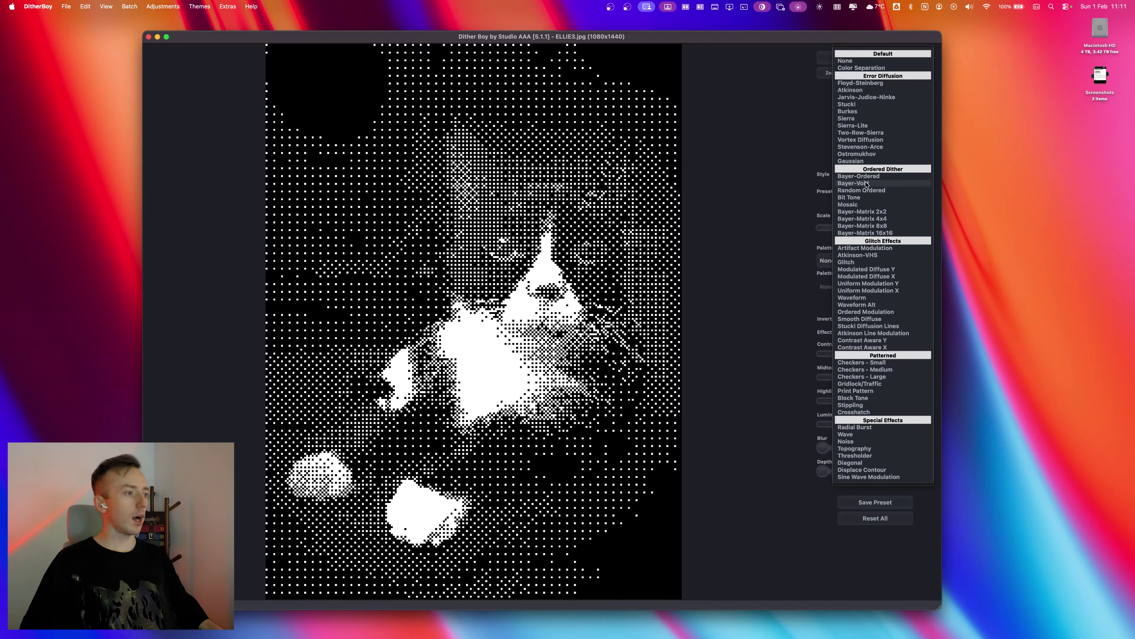
pyautogui.click(856, 184)
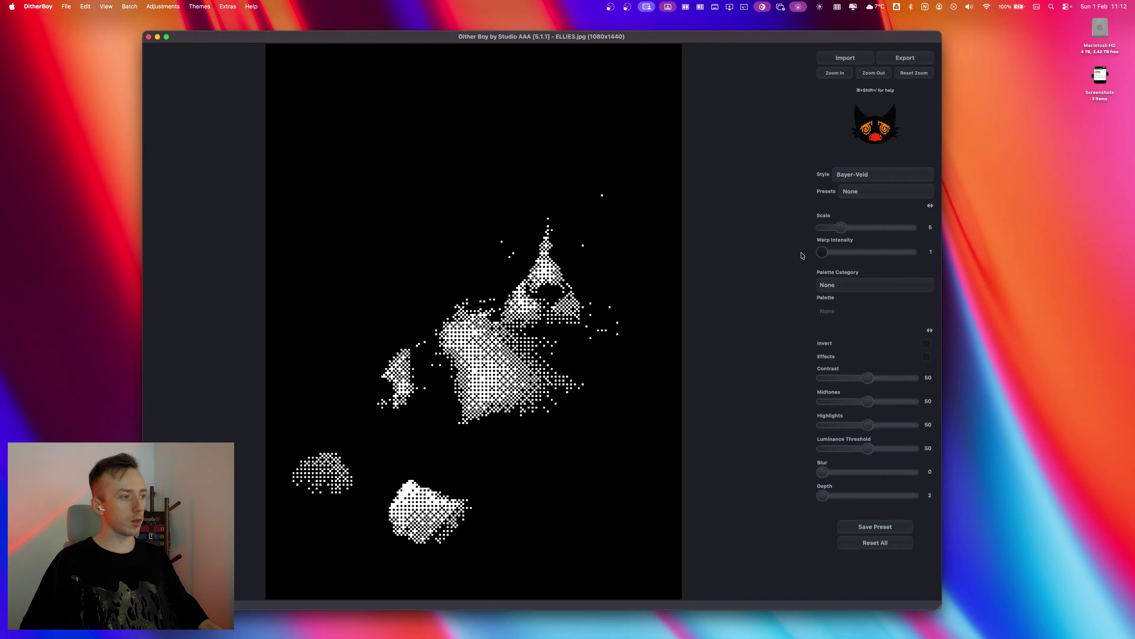
pyautogui.moveTo(853, 453); pyautogui.dragTo(925, 431)
pyautogui.click(883, 174)
pyautogui.click(883, 169)
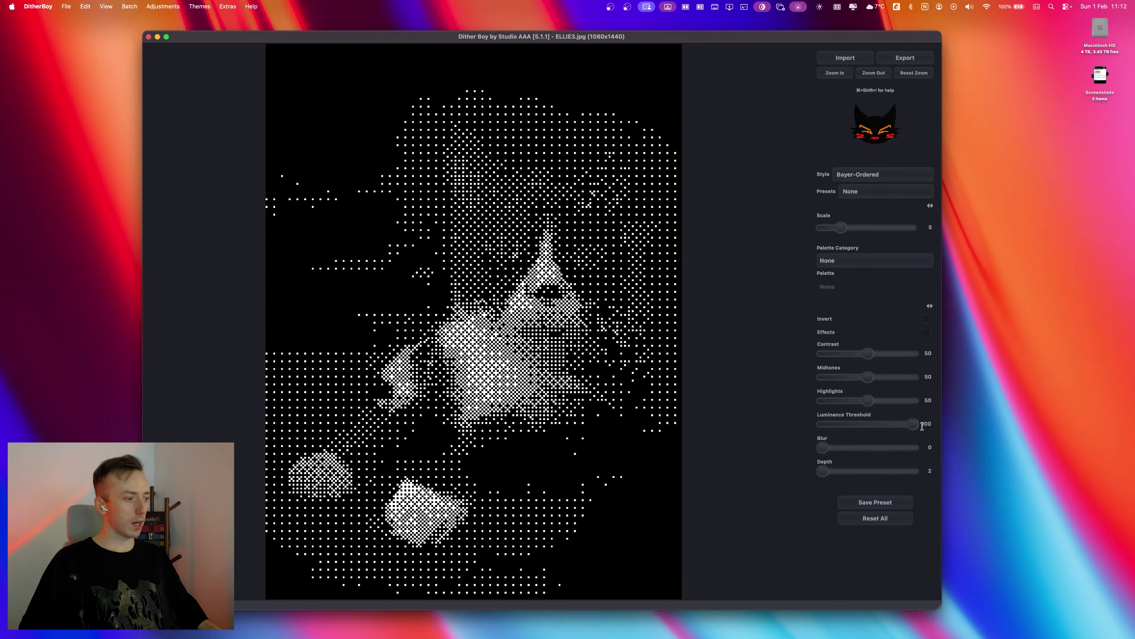
# Lower the luminance threshold to 27 and change the dither style to Bayer-Void
pyautogui.moveTo(876, 427)
pyautogui.mouseDown()
pyautogui.moveTo(807, 426)
pyautogui.moveTo(890, 430)
pyautogui.mouseUp()
pyautogui.click(876, 176)
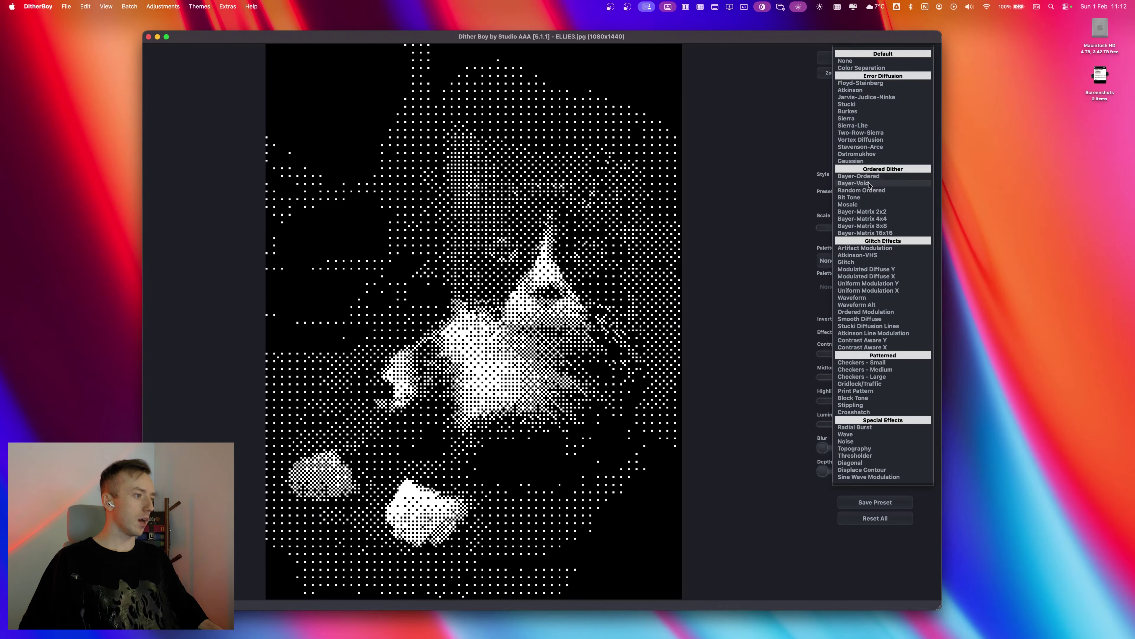
pyautogui.click(864, 391)
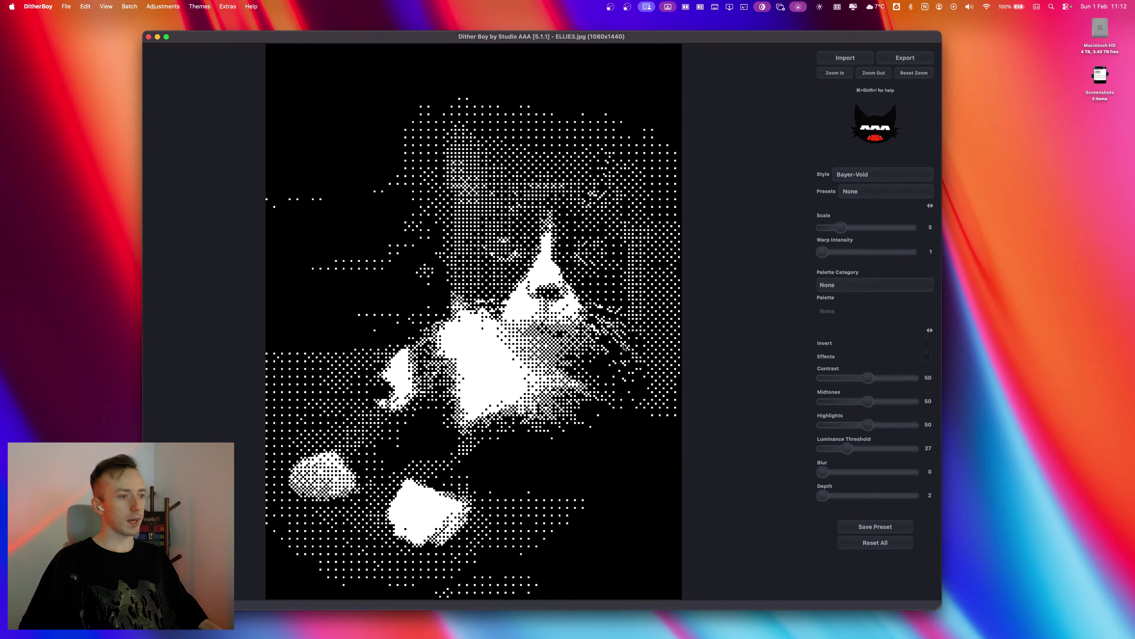
# Apply the Handheld palette from the Retro category and set the depth to 4
pyautogui.click(845, 285)
pyautogui.click(844, 345)
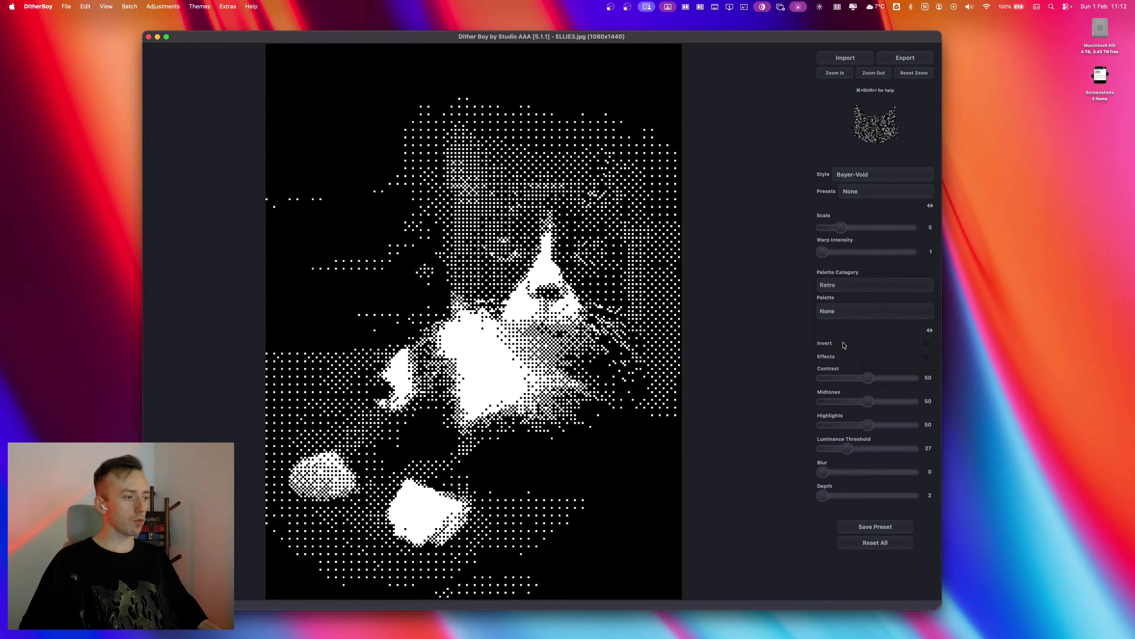
pyautogui.click(845, 312)
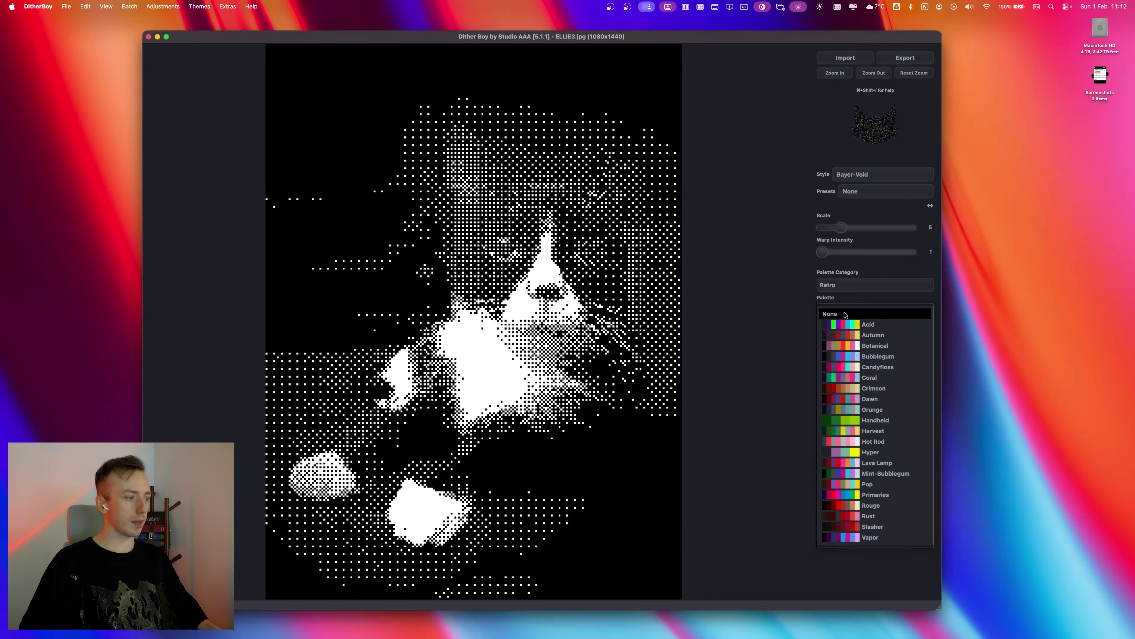
pyautogui.click(864, 420)
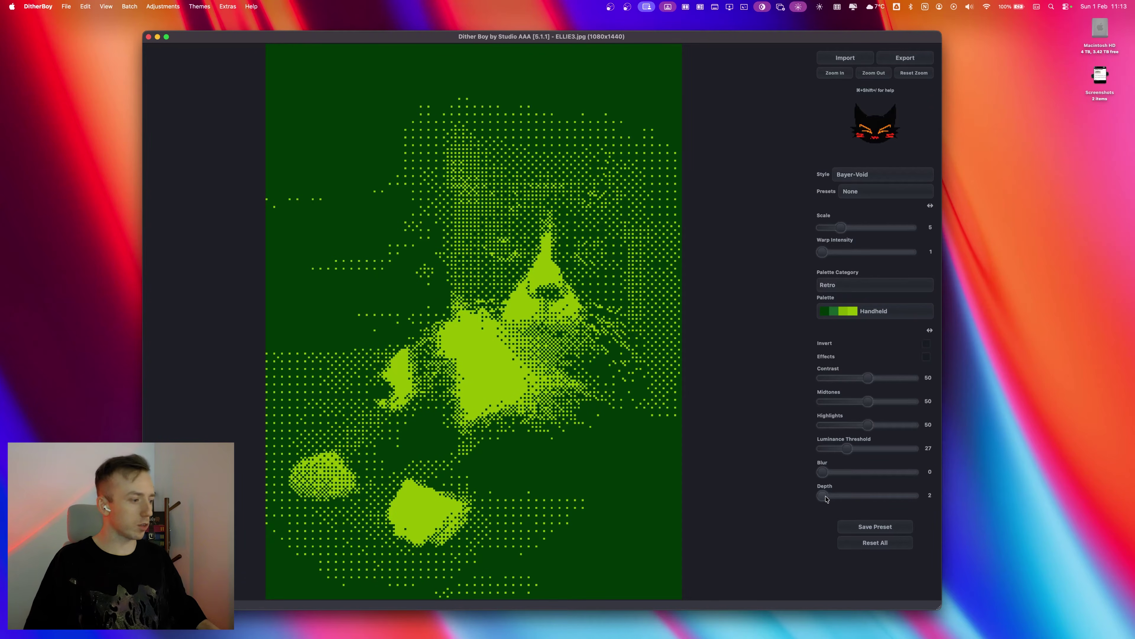
pyautogui.moveTo(826, 497)
pyautogui.mouseDown()
pyautogui.moveTo(918, 499)
pyautogui.moveTo(827, 498)
pyautogui.mouseUp()
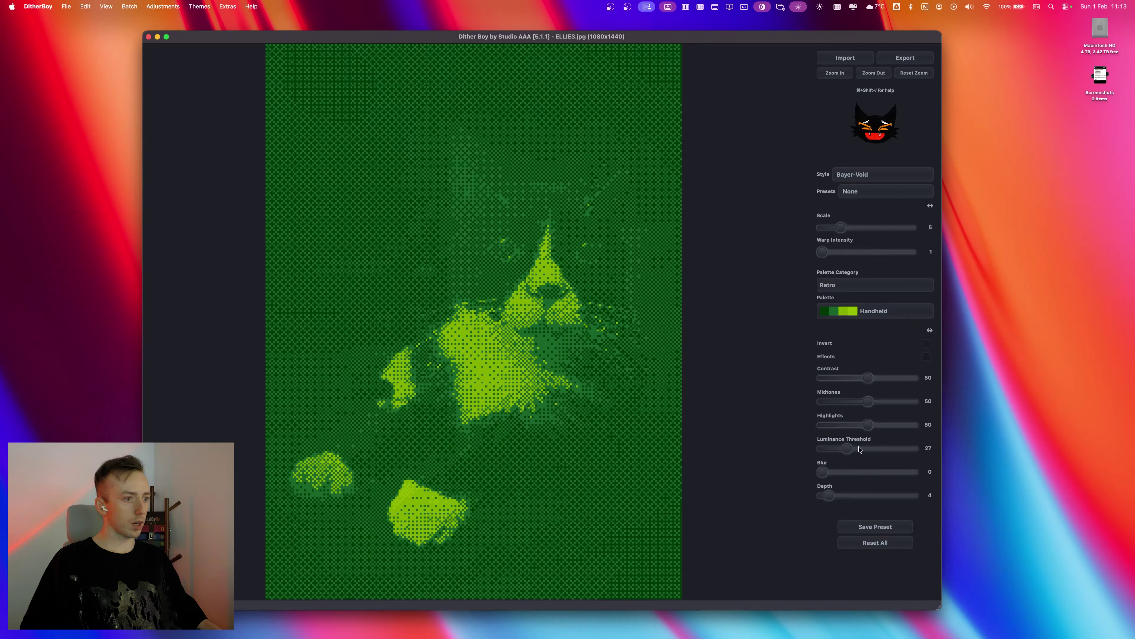
# Set the contrast to 95, the midtones to 94, the highlights to 48 and the luminance threshold to 84
pyautogui.scroll(5, 537, 264)
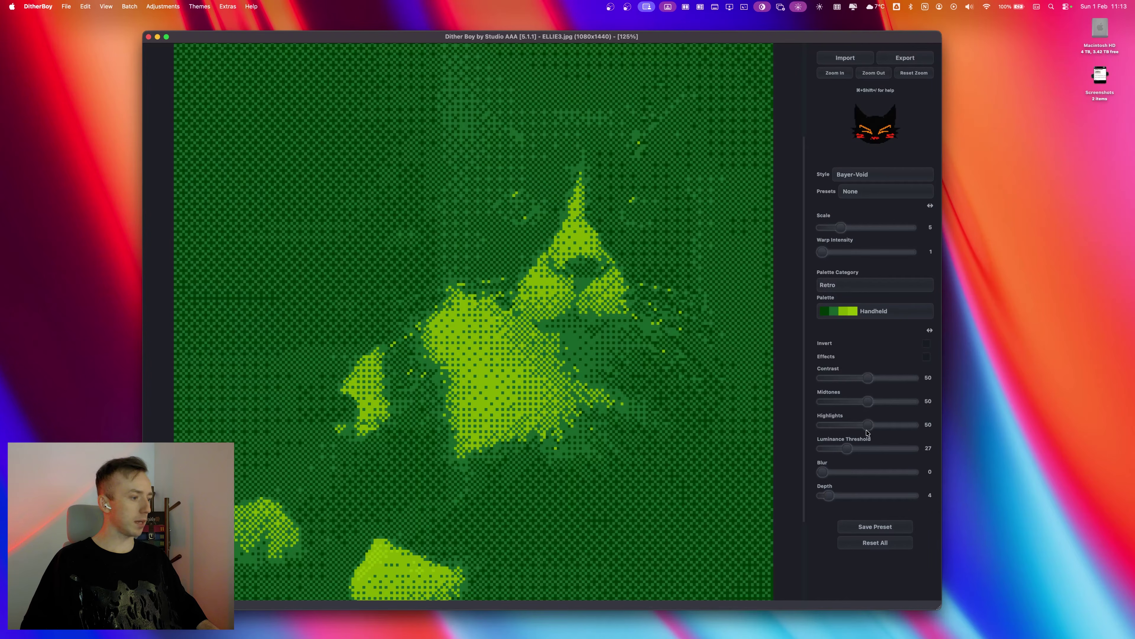
pyautogui.moveTo(868, 378); pyautogui.dragTo(895, 379)
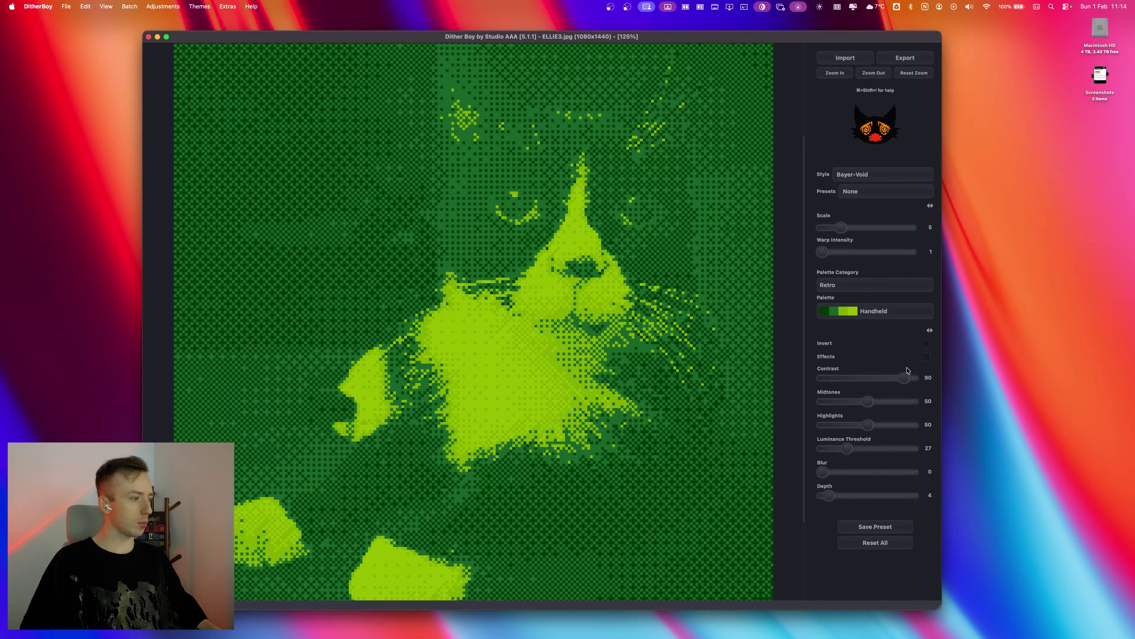
pyautogui.moveTo(906, 386); pyautogui.dragTo(877, 425)
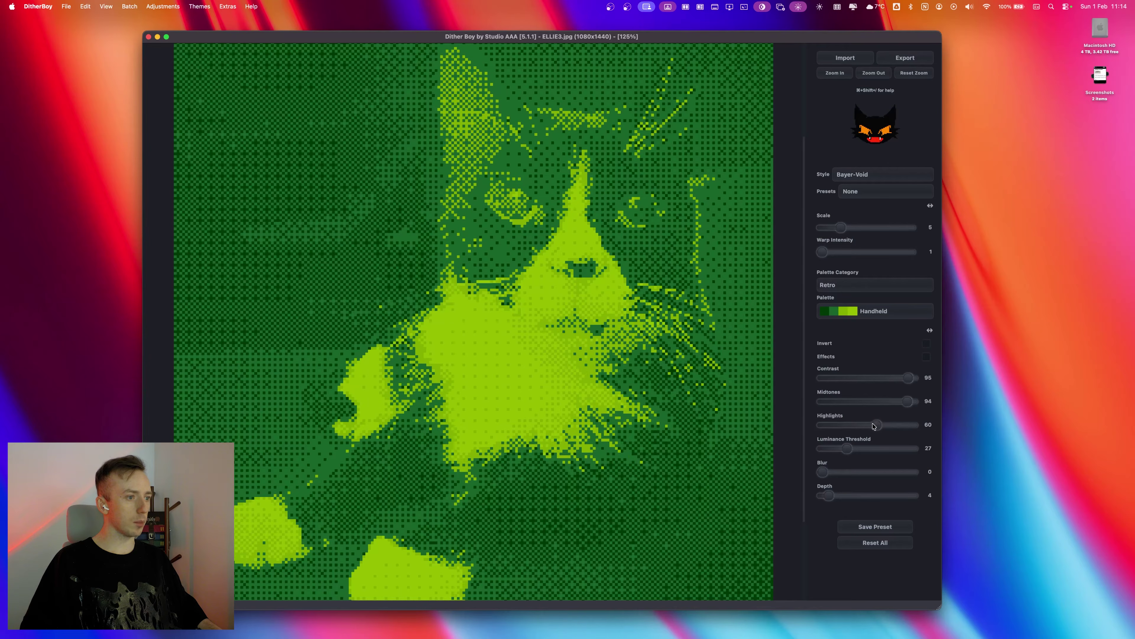
pyautogui.moveTo(914, 428); pyautogui.dragTo(899, 449)
# Try a blur of 53, settle on a blur of 7, and set the contrast to 91
pyautogui.click(824, 473)
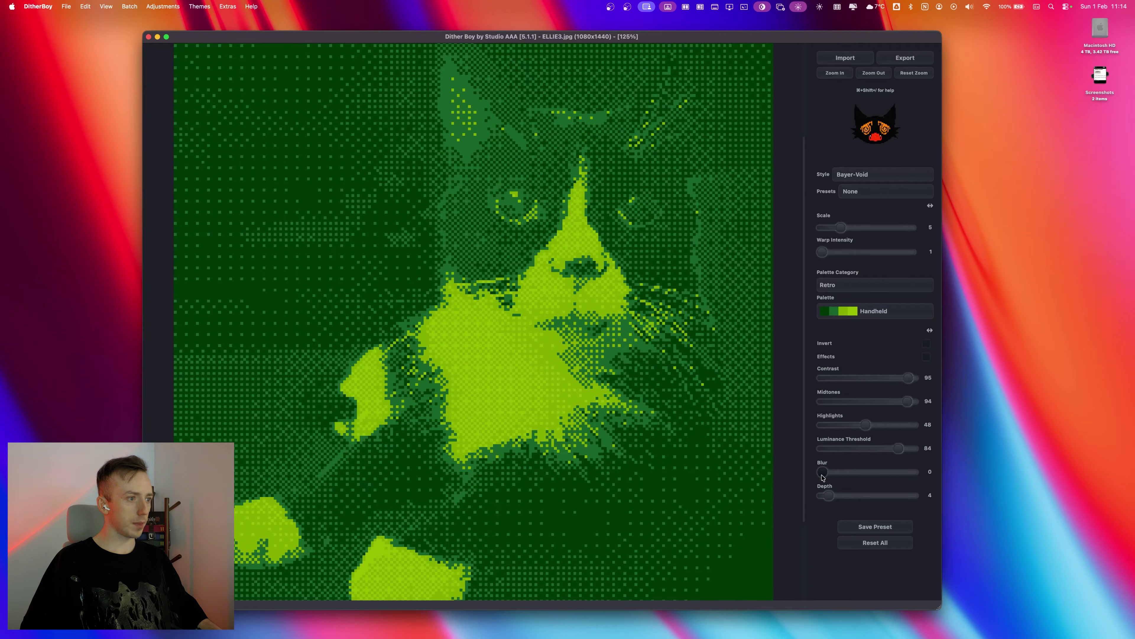
pyautogui.moveTo(820, 478); pyautogui.dragTo(870, 477)
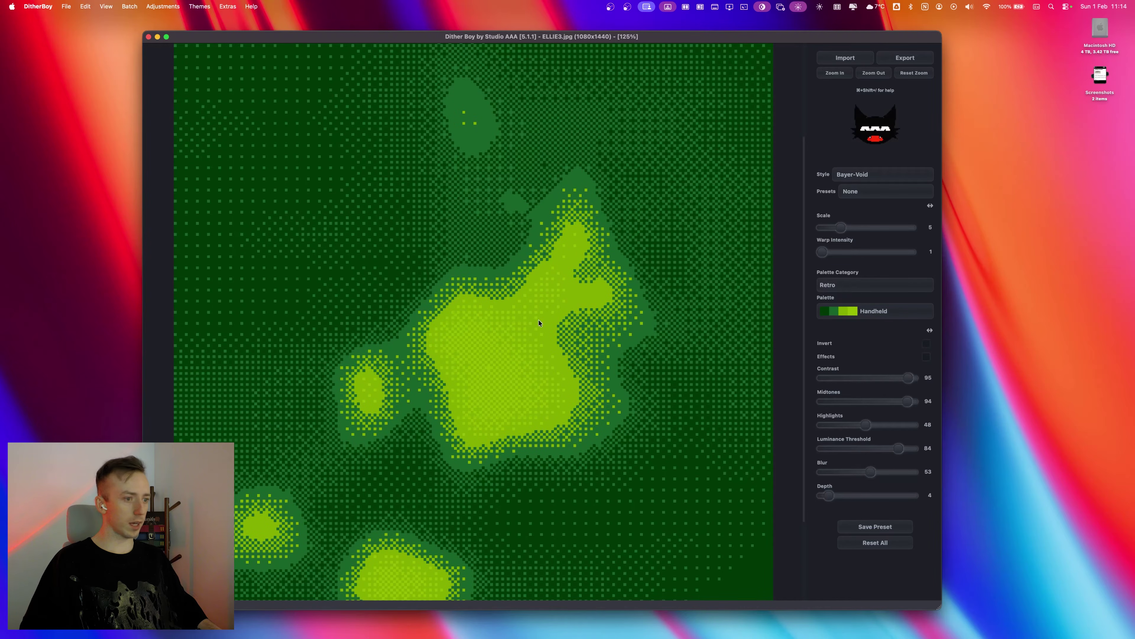
pyautogui.moveTo(868, 476); pyautogui.dragTo(827, 474)
pyautogui.scroll(3, 601, 385)
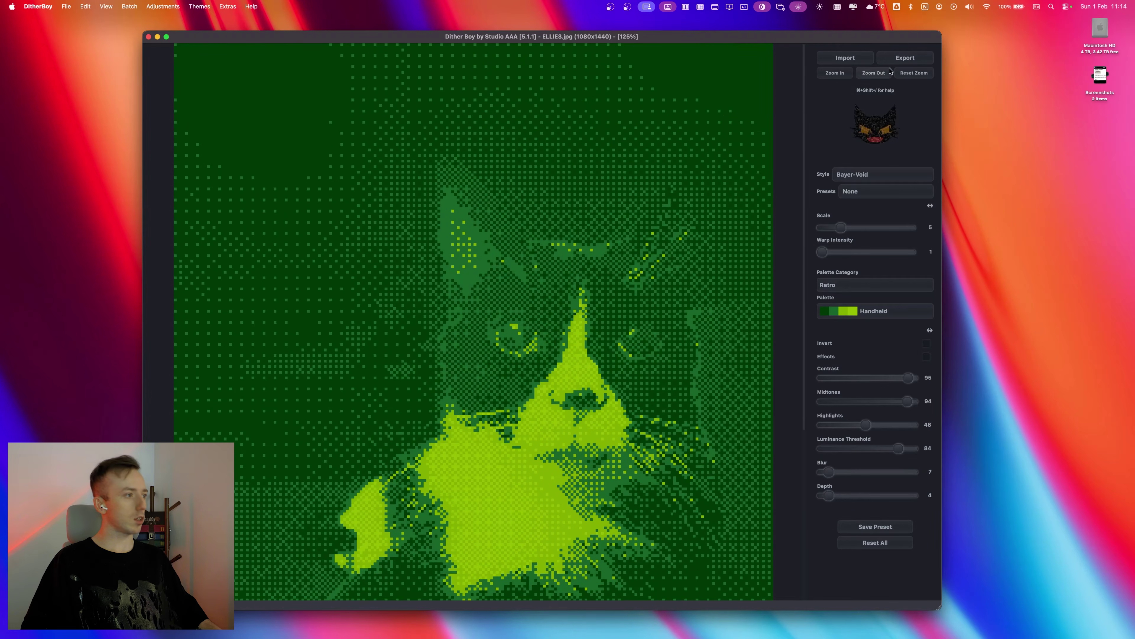
pyautogui.click(877, 75)
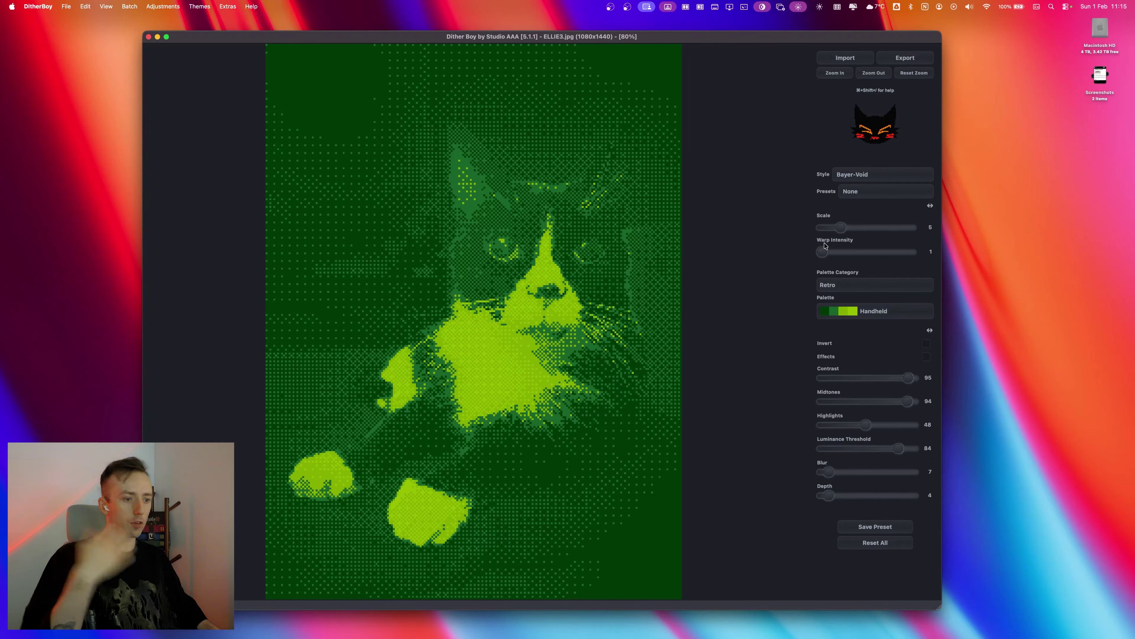
pyautogui.moveTo(907, 378)
pyautogui.mouseDown()
pyautogui.moveTo(876, 379)
pyautogui.moveTo(905, 380)
pyautogui.mouseUp()
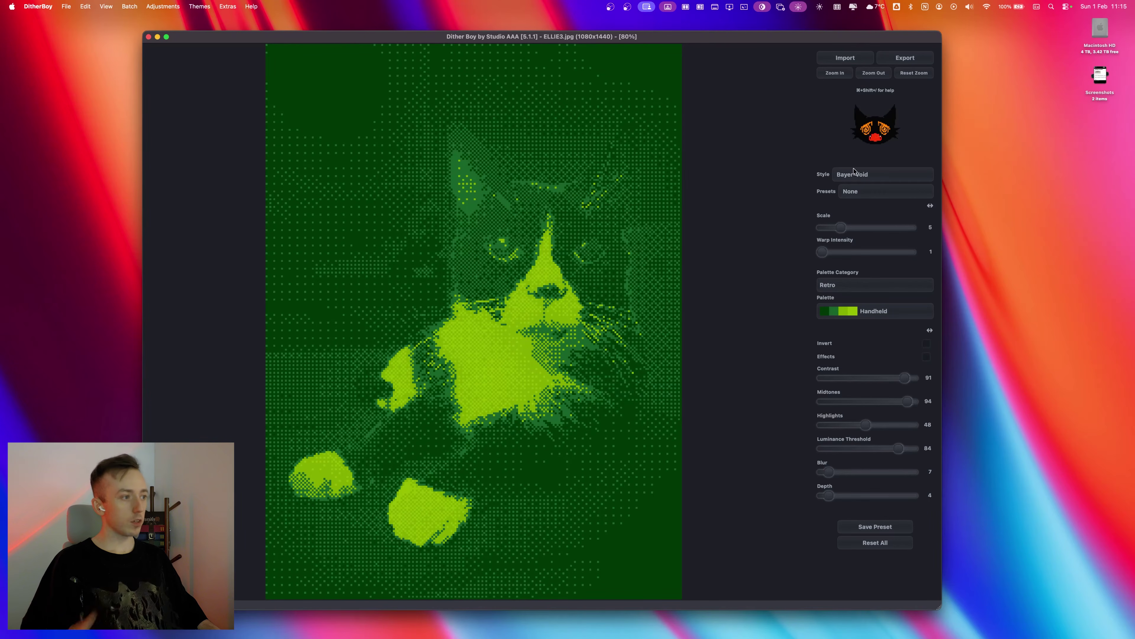
# Try the Ostromukhov and Floyd-Steinberg styles on the cat image and return to the Bayer-Void style
pyautogui.click(867, 174)
pyautogui.click(864, 148)
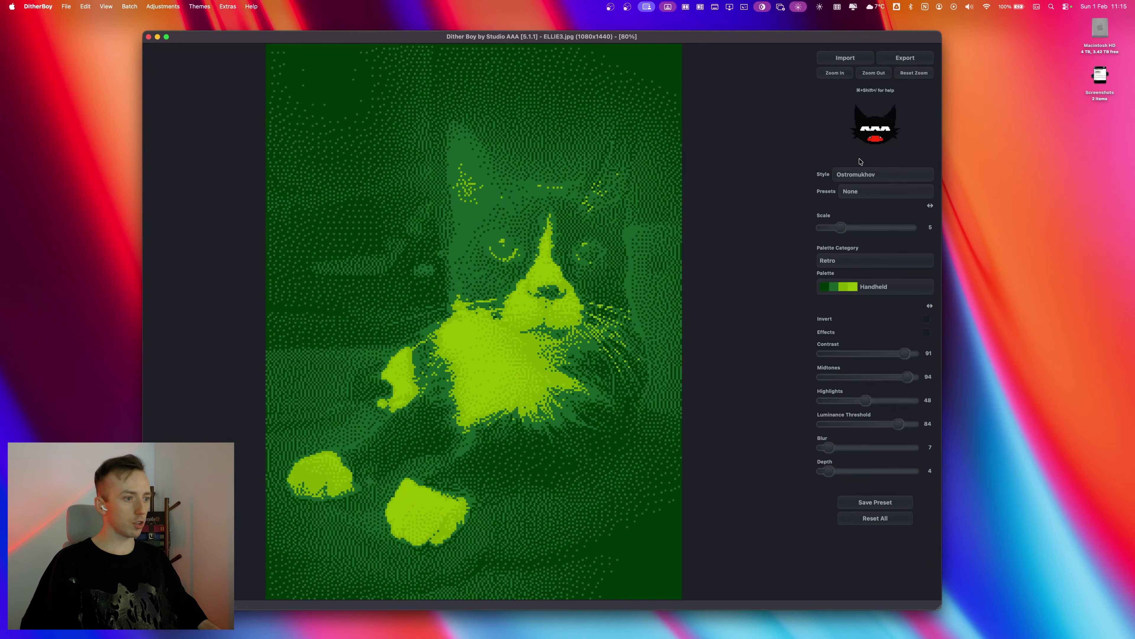
pyautogui.click(859, 172)
pyautogui.click(858, 110)
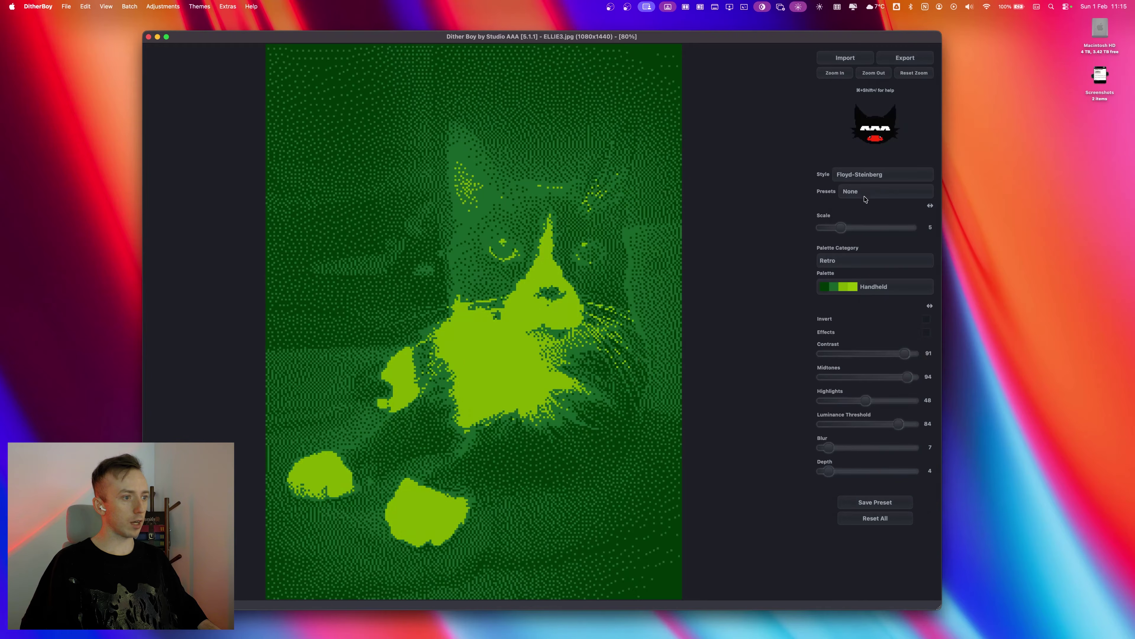
pyautogui.click(869, 179)
pyautogui.click(861, 268)
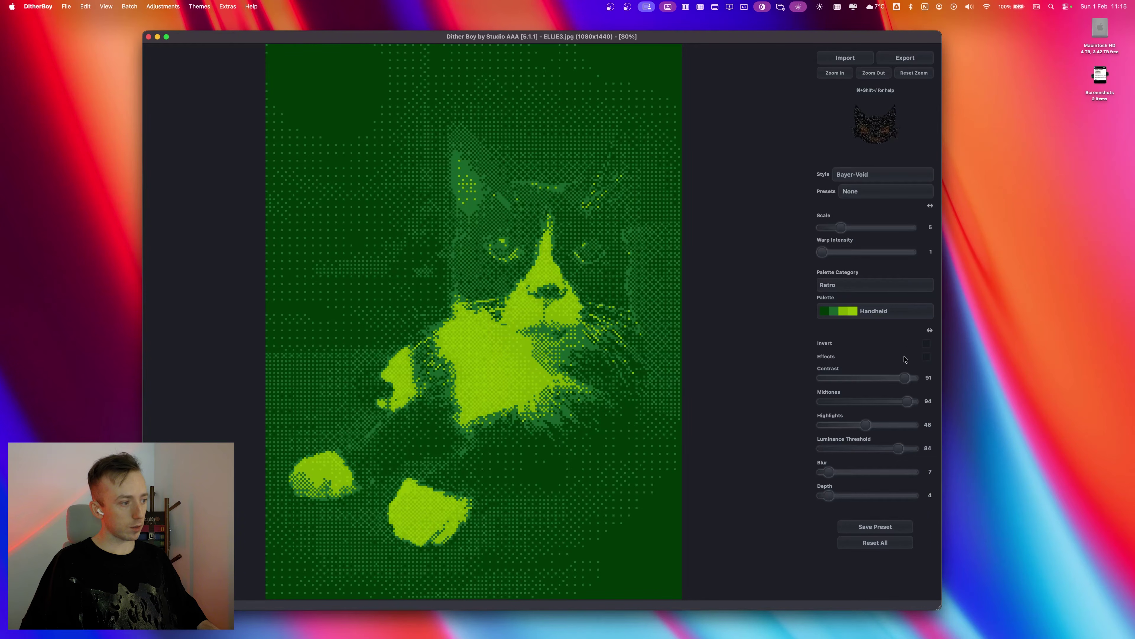
# Enable the effects and try the Channel Swap JPEG glitch on the image
pyautogui.click(926, 357)
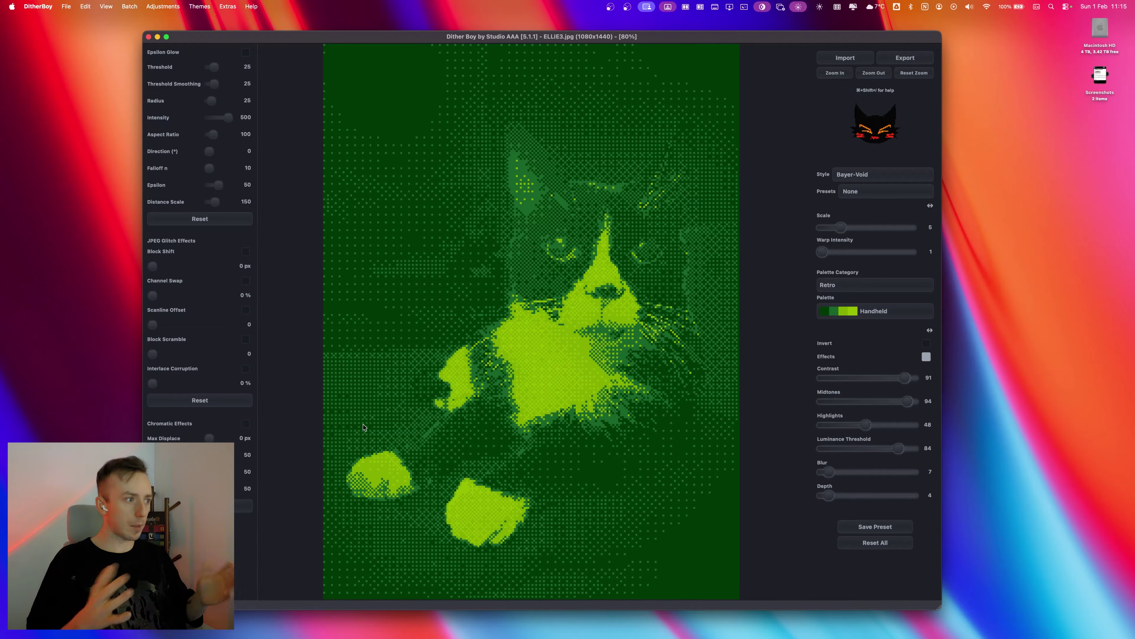
pyautogui.click(246, 280)
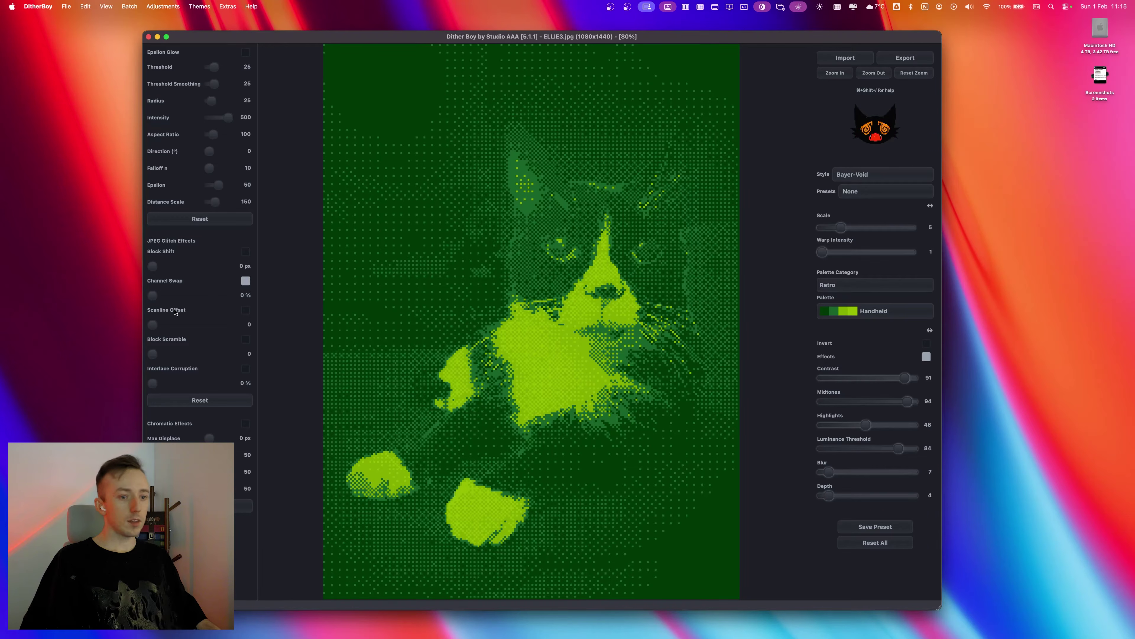
pyautogui.moveTo(152, 295)
pyautogui.mouseDown()
pyautogui.moveTo(181, 301)
pyautogui.moveTo(158, 301)
pyautogui.mouseUp()
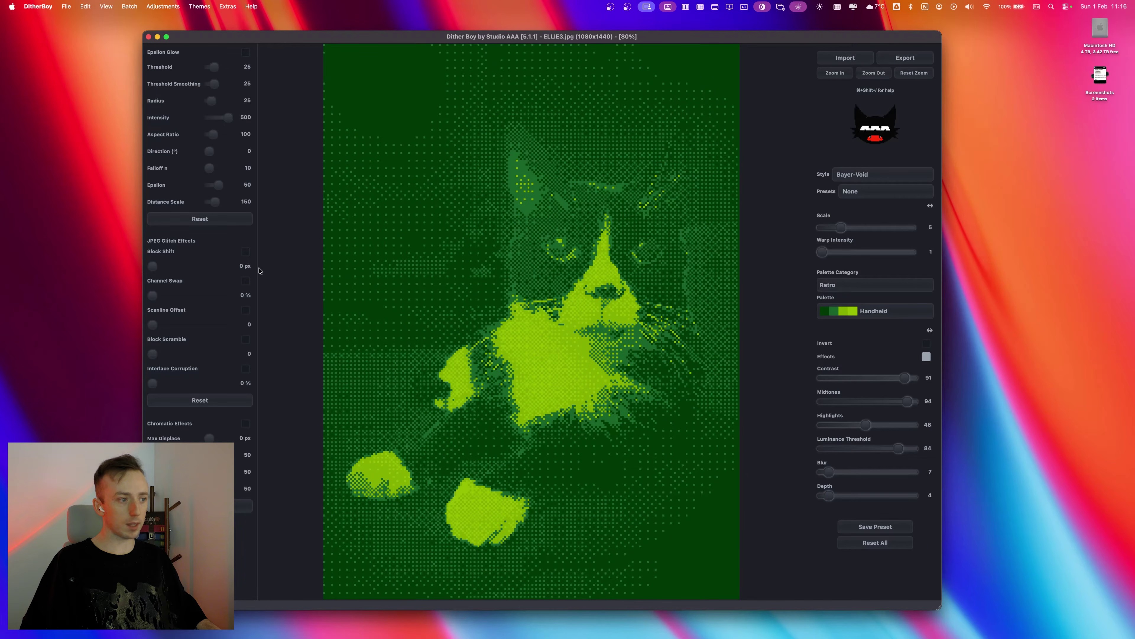
# Try the chromatic effects with a maximum displacement of 20 px and changed channel values, and disable them again
pyautogui.click(245, 423)
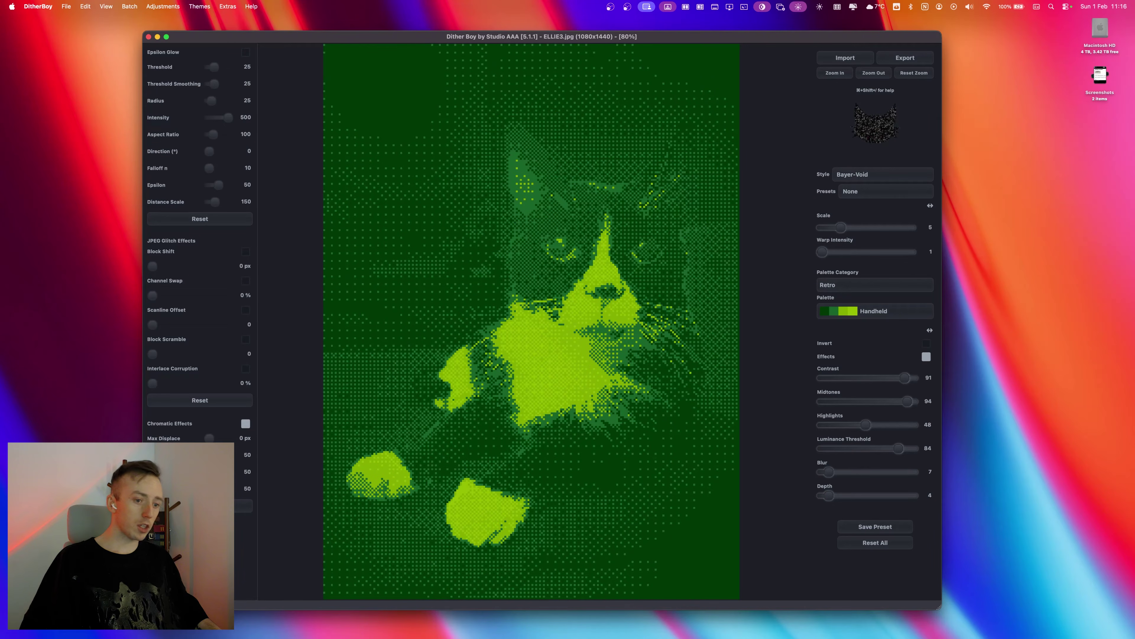
pyautogui.moveTo(210, 438); pyautogui.dragTo(219, 472)
pyautogui.moveTo(210, 455); pyautogui.dragTo(210, 455)
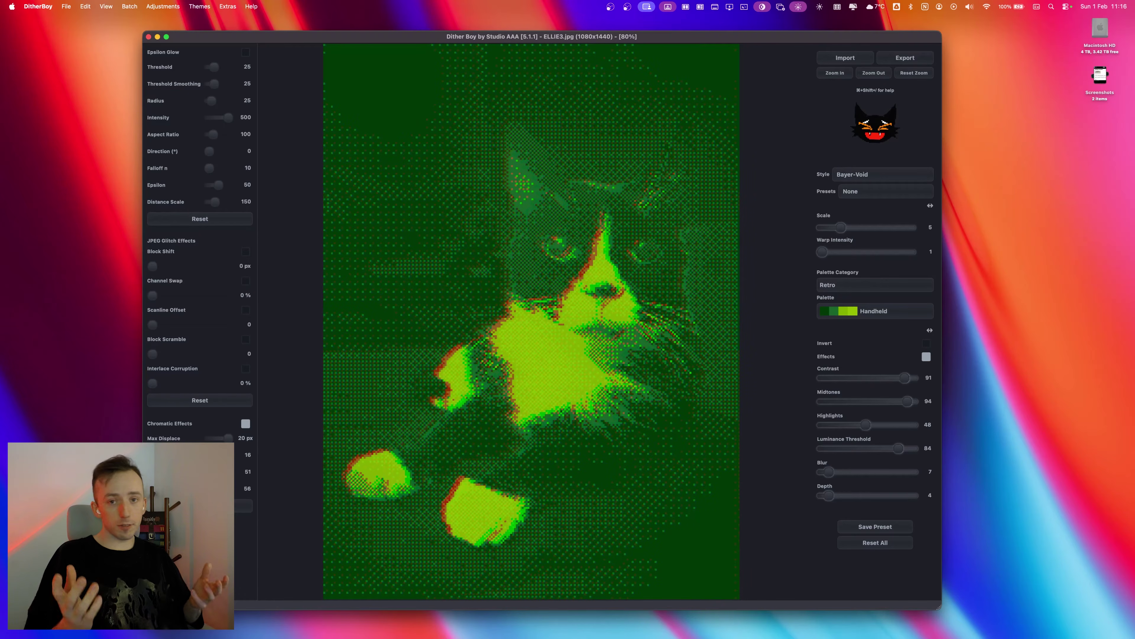
pyautogui.moveTo(219, 472); pyautogui.dragTo(228, 471)
pyautogui.click(246, 423)
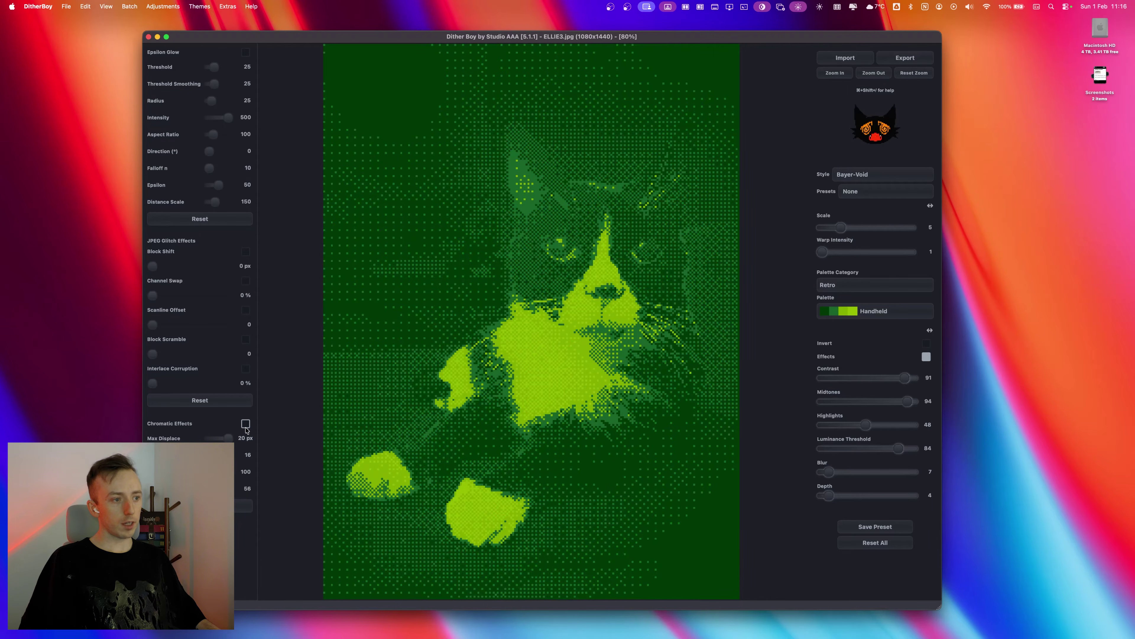
# Try the Epsilon Glow with a threshold of 34 and disable it again
pyautogui.click(245, 52)
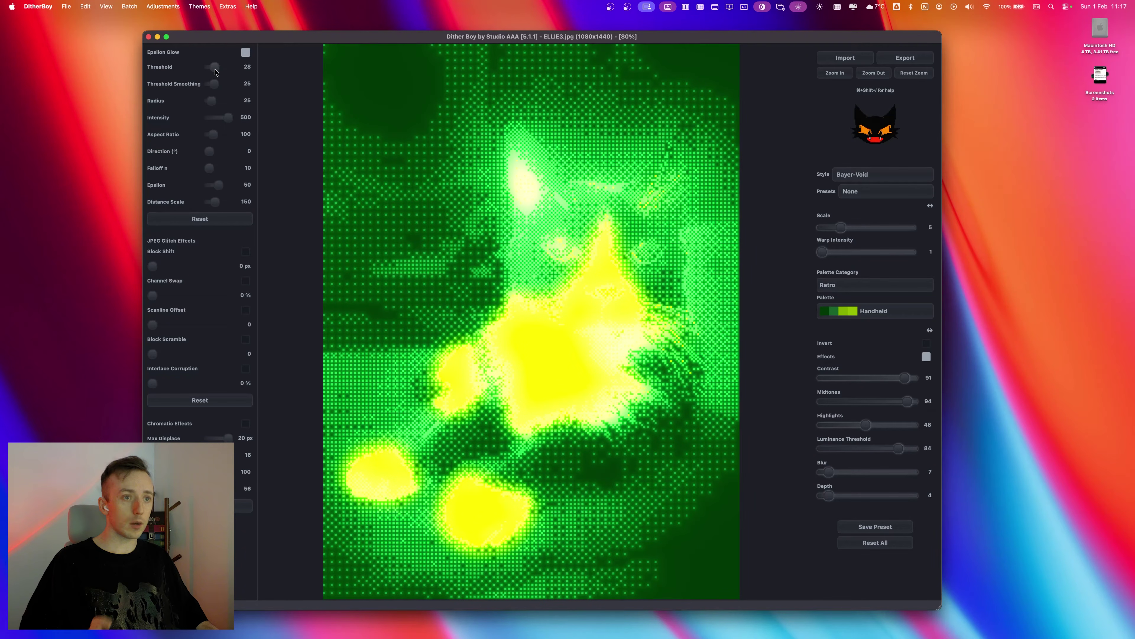
pyautogui.moveTo(215, 68); pyautogui.dragTo(217, 68)
pyautogui.click(246, 51)
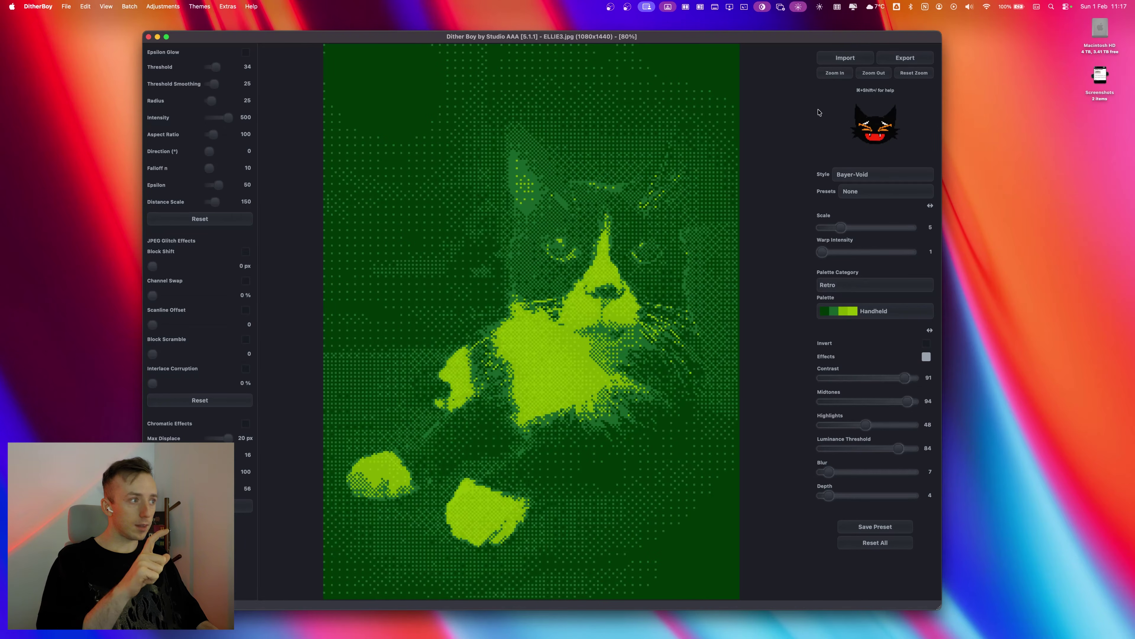
# Reduce the depth to 2 and examine the resulting dot pattern on the cat's face and chest up close
pyautogui.click(835, 73)
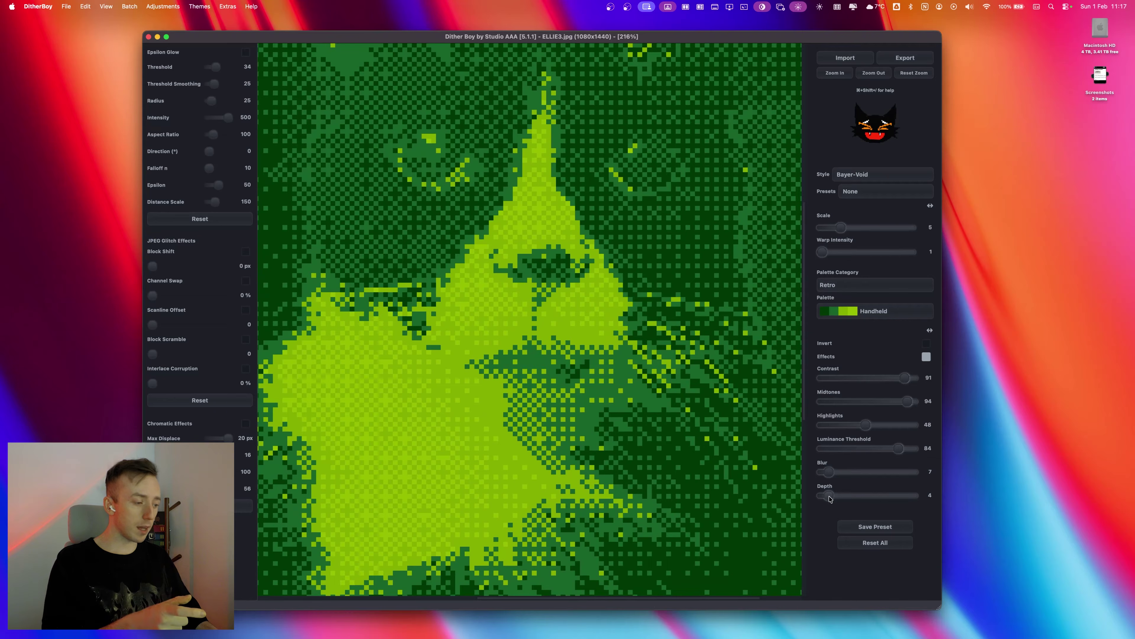
pyautogui.moveTo(829, 496); pyautogui.dragTo(822, 495)
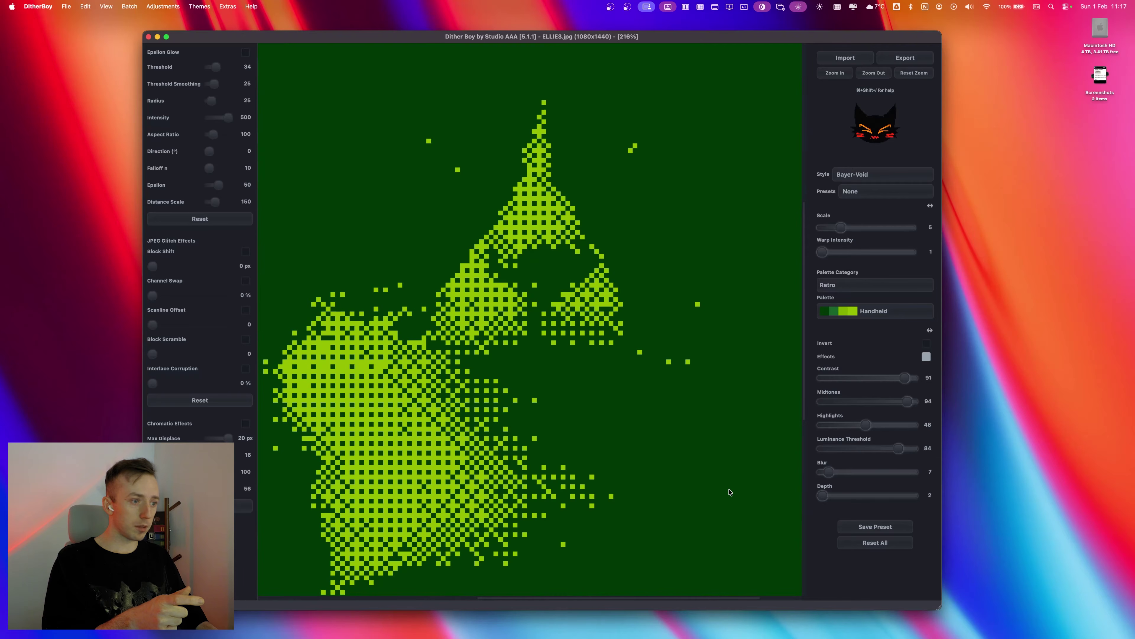
pyautogui.hscroll(-5, 522, 321)
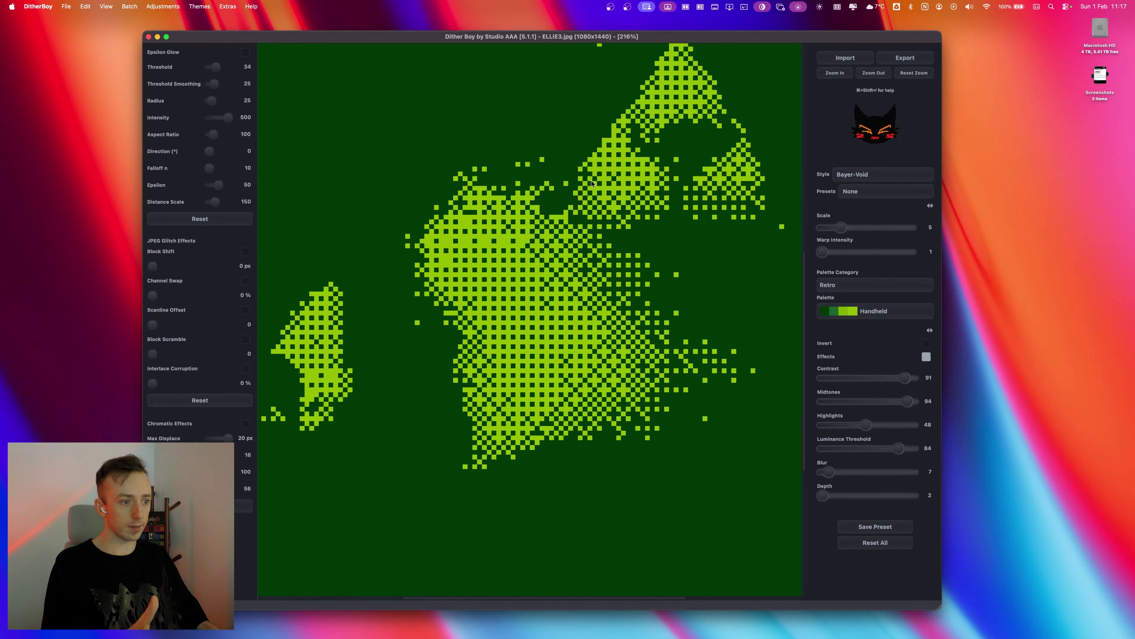
pyautogui.scroll(5, 489, 172)
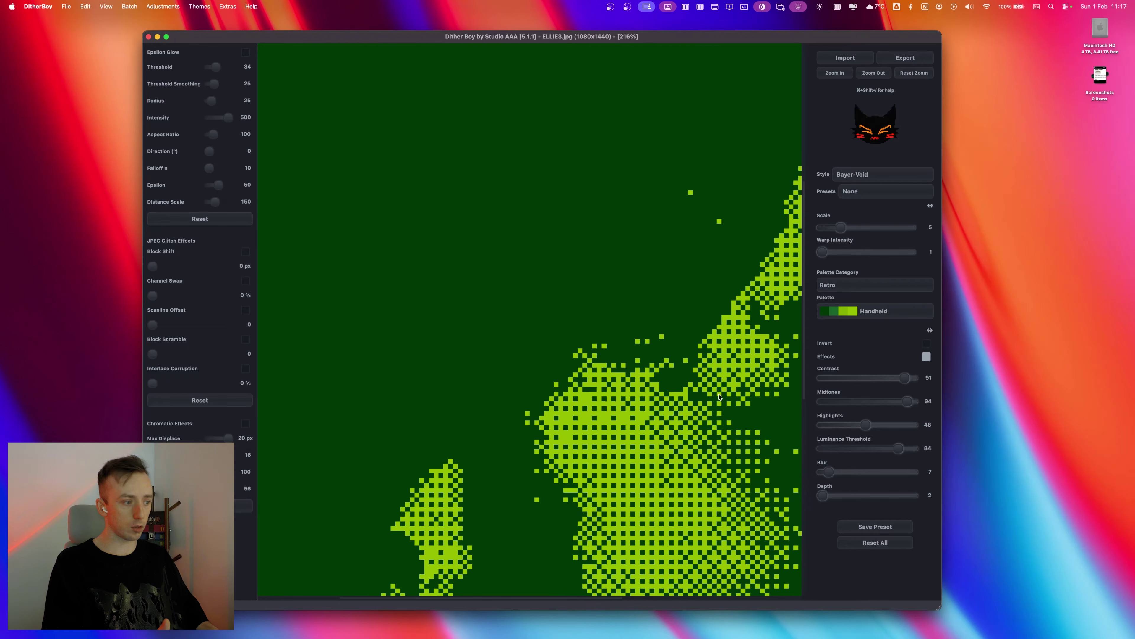
pyautogui.hscroll(5, 698, 390)
pyautogui.scroll(-3, 698, 390)
# Keep the Retro palette category and raise the depth to 4 for more shades in the dithered cat
pyautogui.click(842, 285)
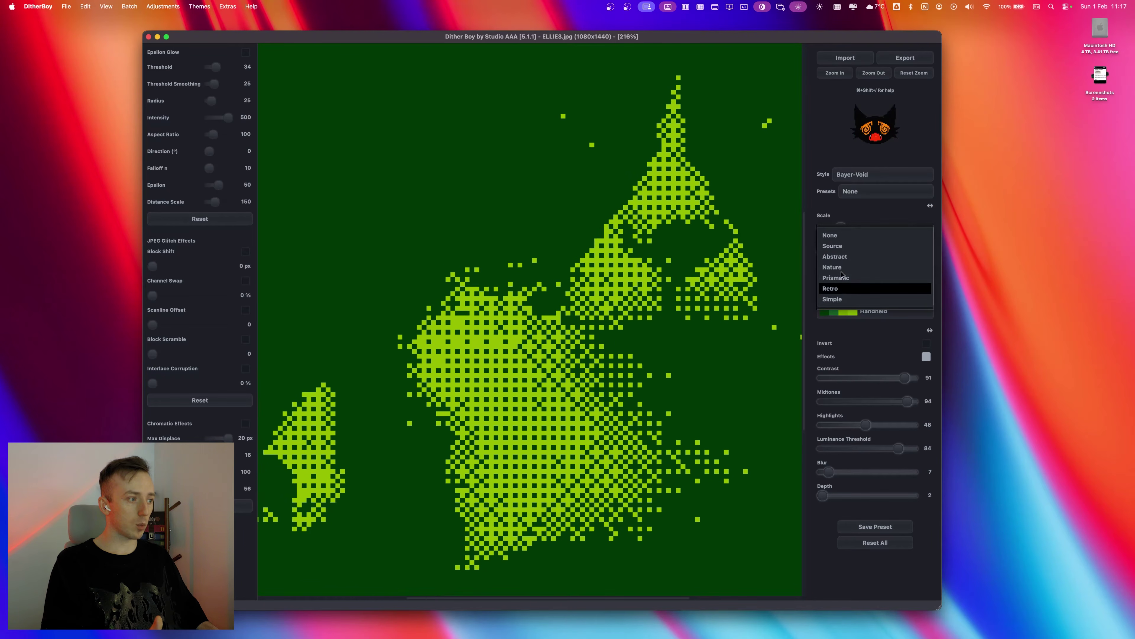
pyautogui.click(842, 287)
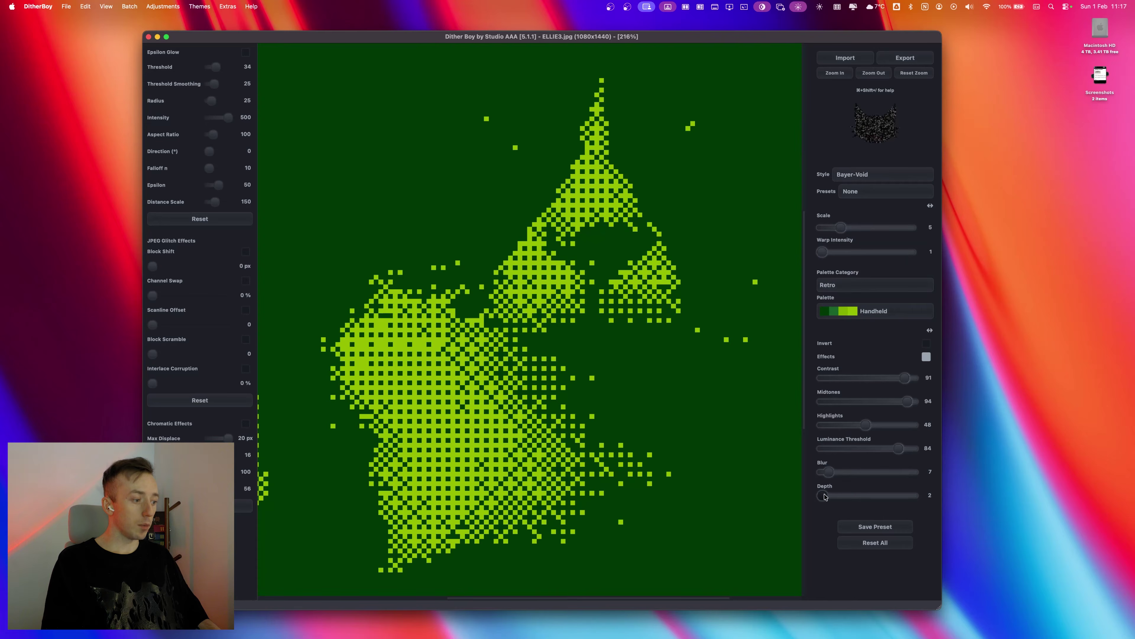
pyautogui.press('super+minus')
pyautogui.press('super+minus')
pyautogui.moveTo(825, 496); pyautogui.dragTo(828, 496)
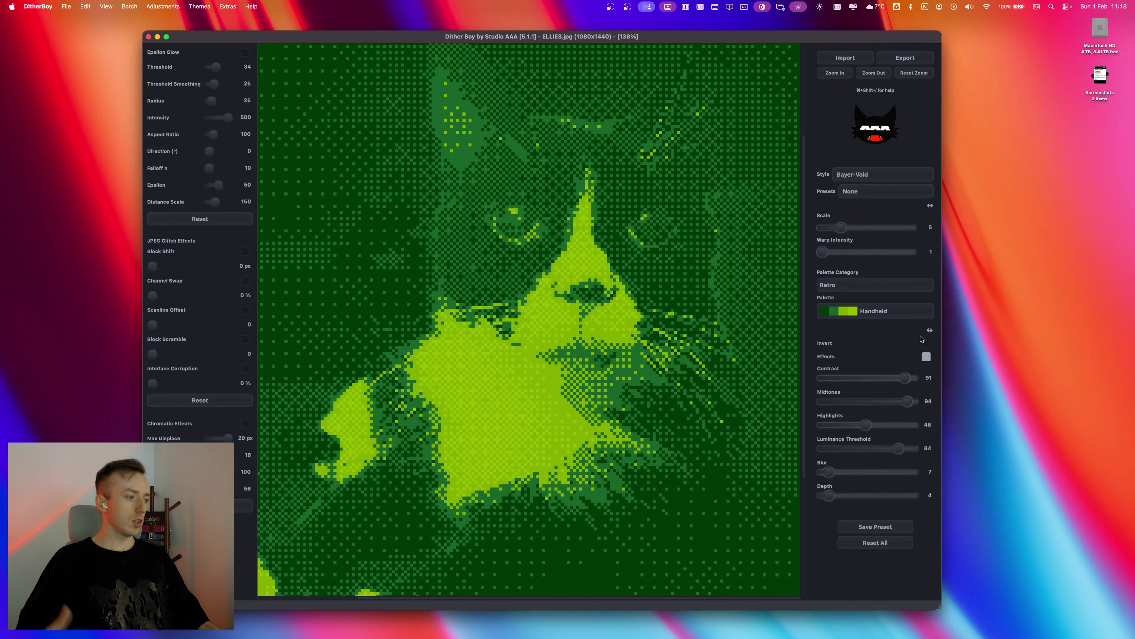
# Enable the Epsilon Glow with a threshold of 71 and inspect the glow around the cat's muzzle up close
pyautogui.click(245, 52)
pyautogui.moveTo(214, 67); pyautogui.dragTo(345, 83)
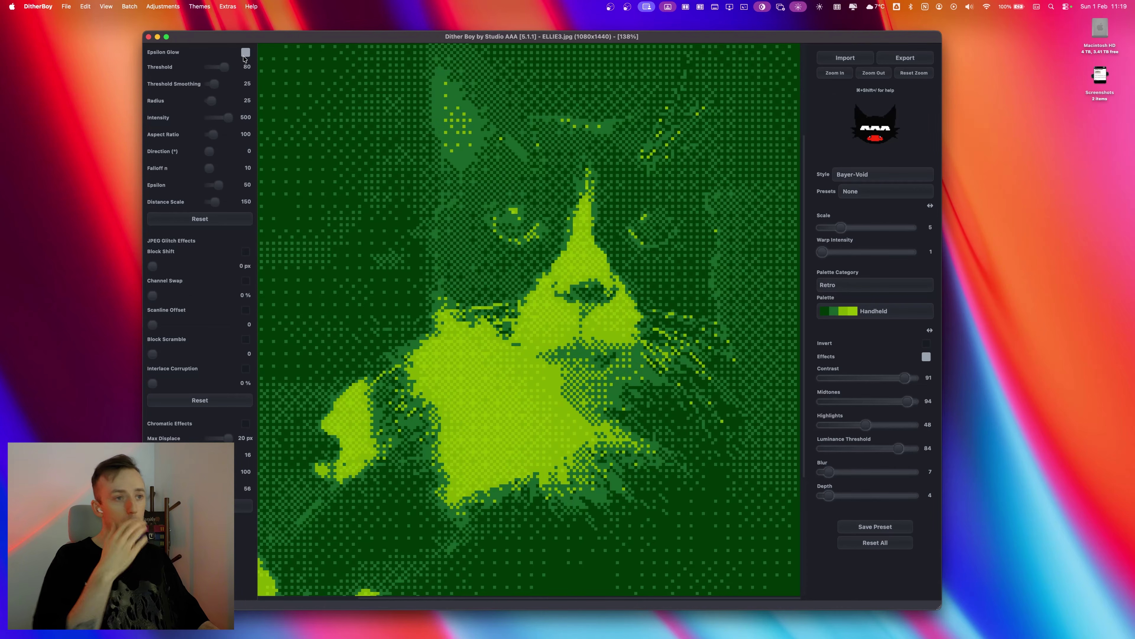
pyautogui.moveTo(226, 71); pyautogui.dragTo(223, 72)
pyautogui.click(833, 74)
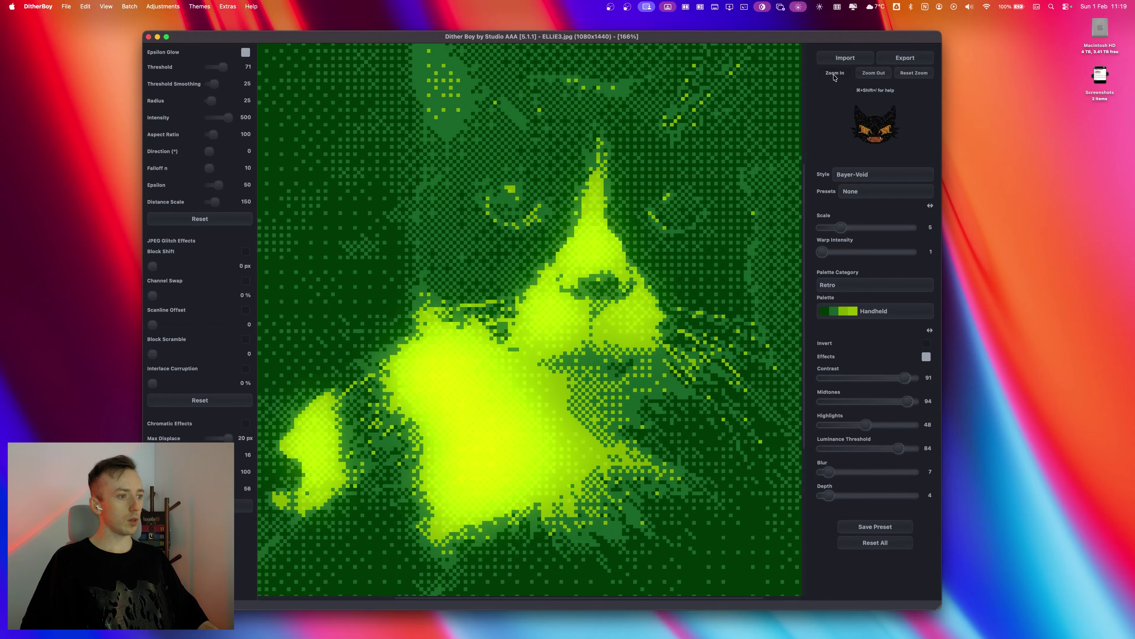
pyautogui.click(832, 74)
pyautogui.click(832, 74)
pyautogui.click(833, 75)
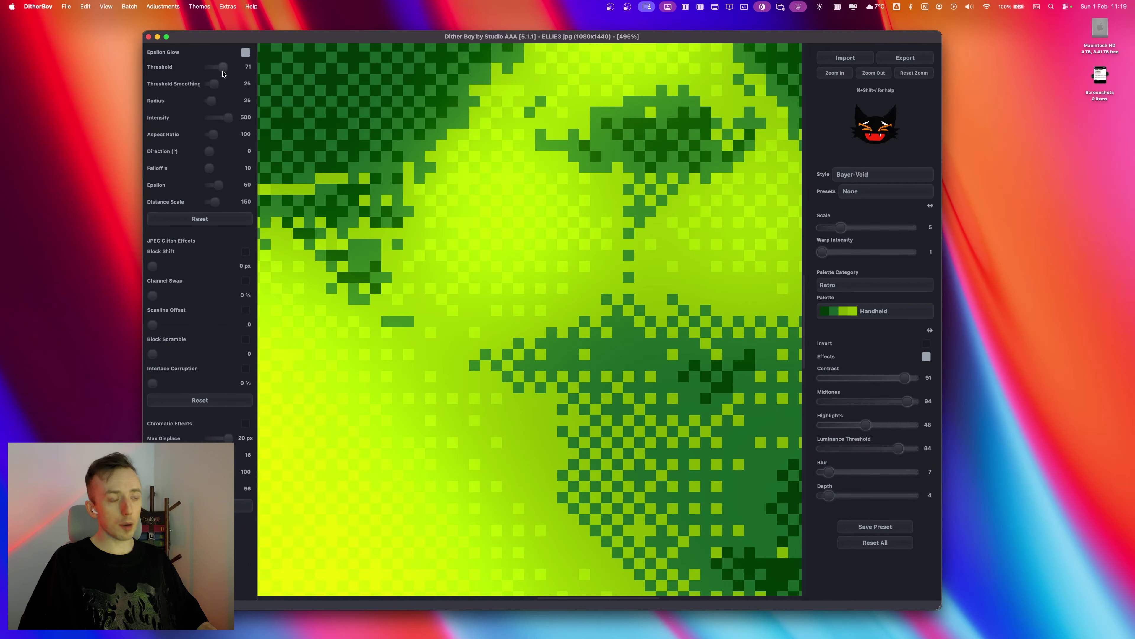
# Try an Epsilon Glow threshold of 60 and compare its effect on the cat's face and chest
pyautogui.moveTo(223, 72); pyautogui.dragTo(222, 72)
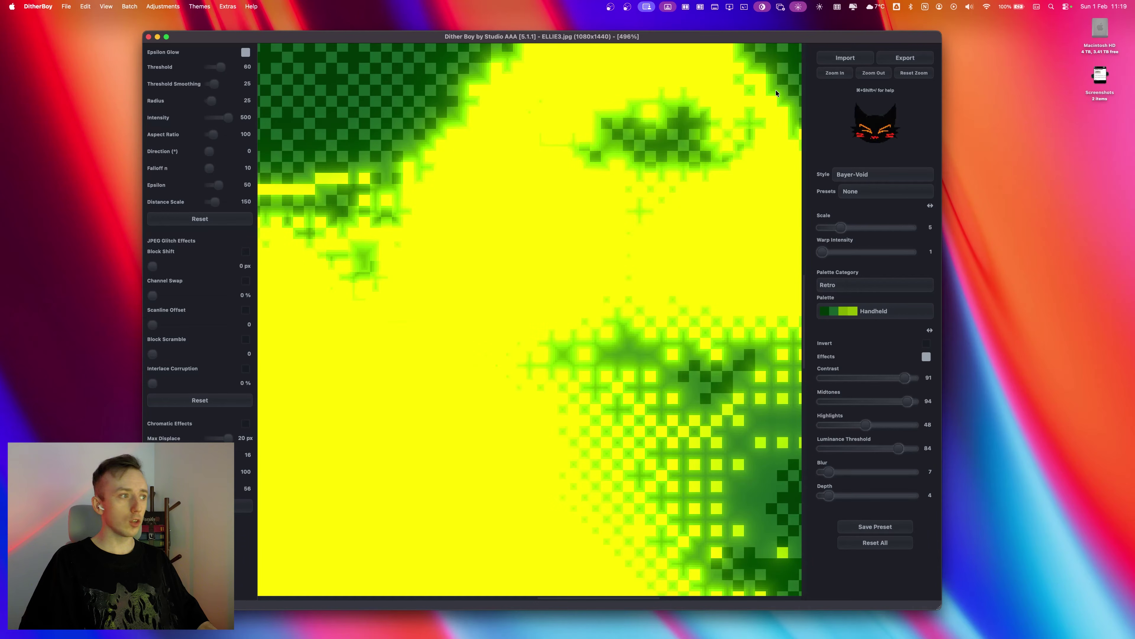
pyautogui.click(865, 73)
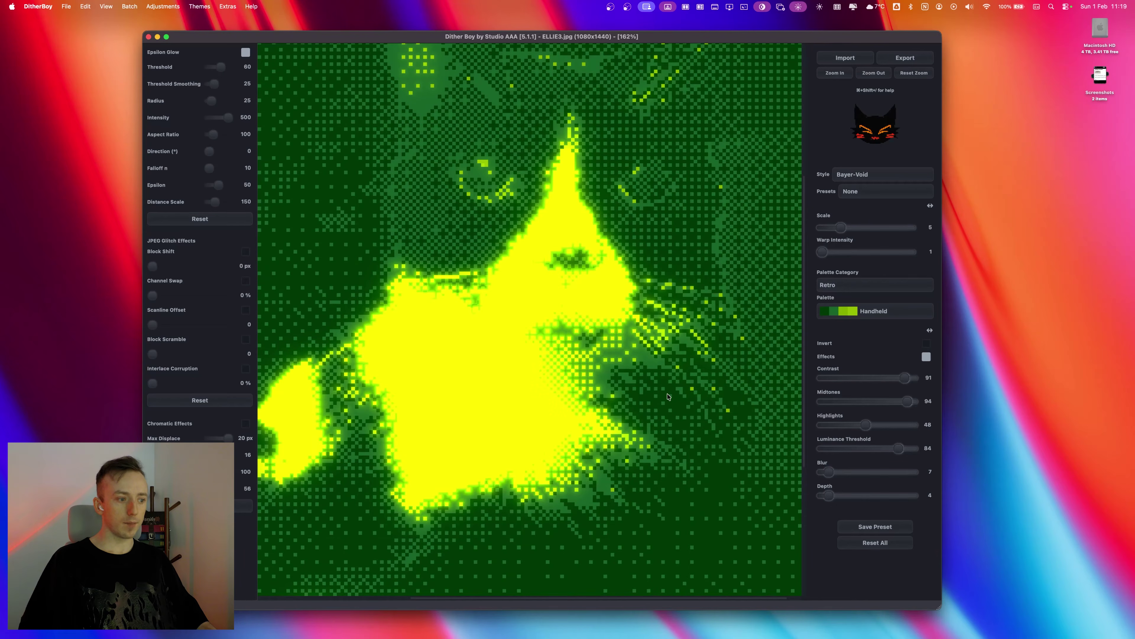
pyautogui.scroll(3, 566, 225)
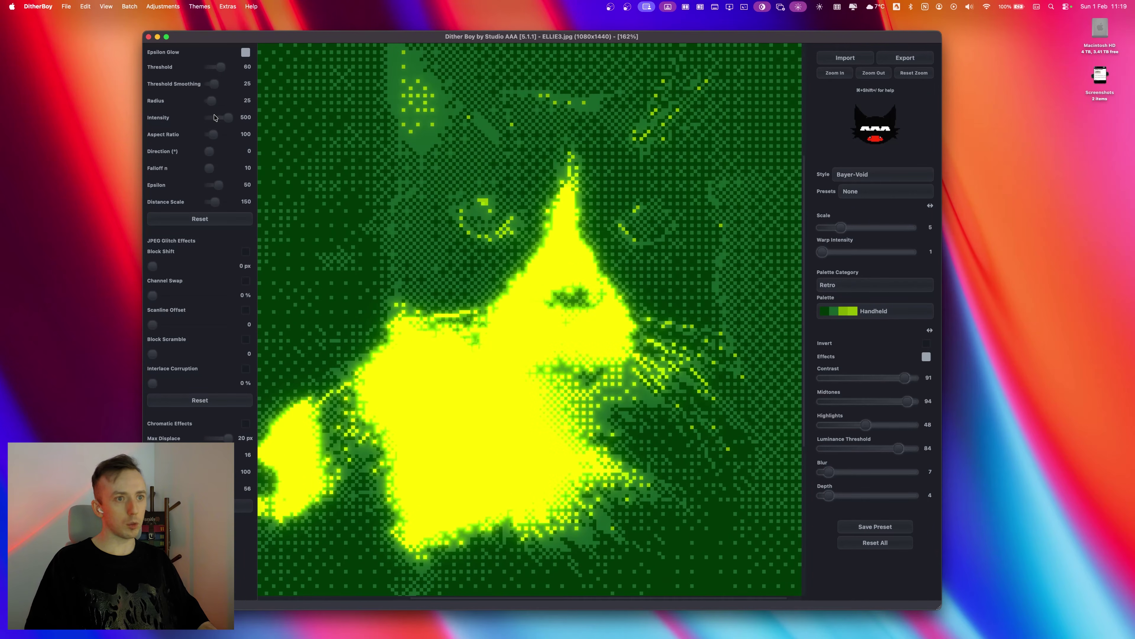
# Set the Epsilon Glow to threshold 71, radius 19, epsilon 23 and distance scale 167
pyautogui.moveTo(223, 69); pyautogui.dragTo(211, 105)
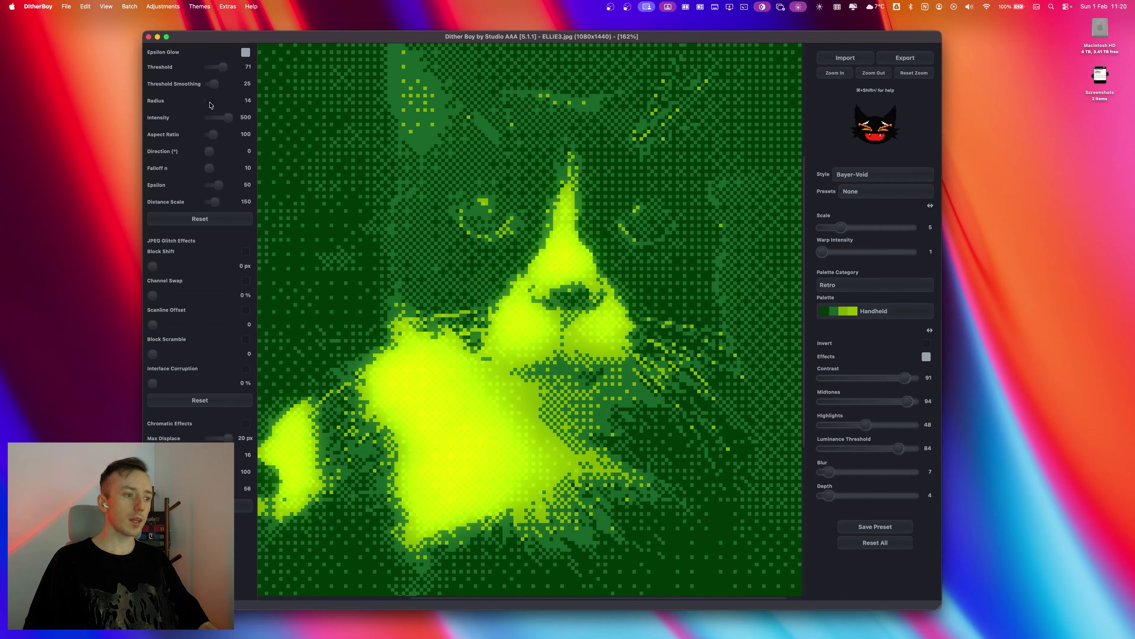
pyautogui.click(211, 102)
pyautogui.click(211, 102)
pyautogui.click(216, 185)
pyautogui.moveTo(215, 201); pyautogui.dragTo(218, 186)
pyautogui.click(216, 201)
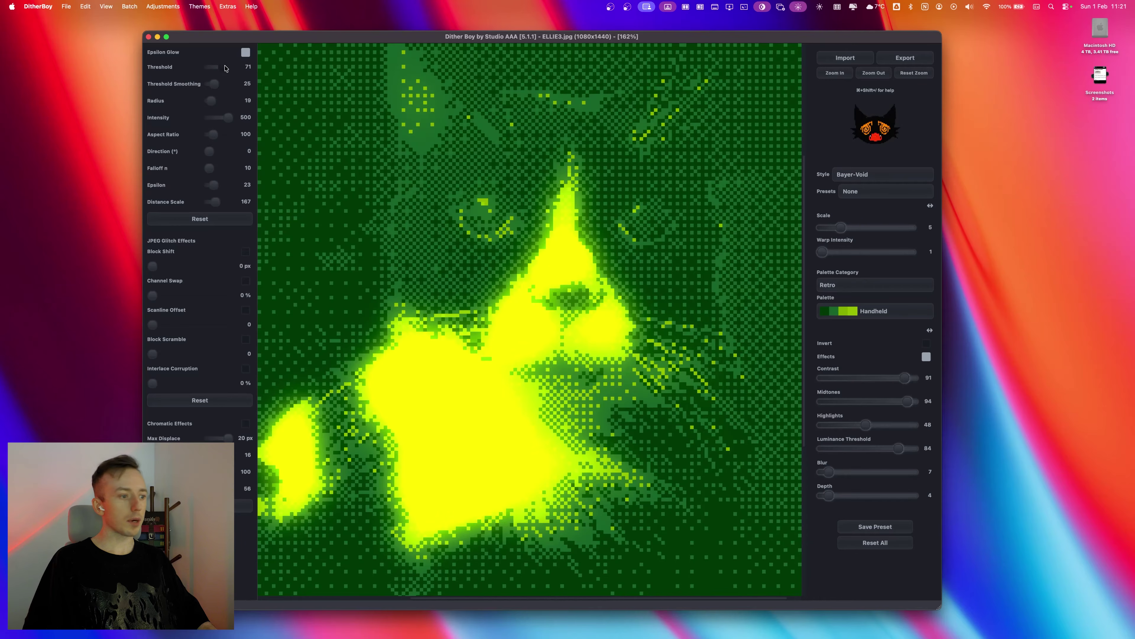
# Fine-tune the Epsilon Glow threshold down to 67 while checking the glow across the whole cat image
pyautogui.moveTo(225, 68); pyautogui.dragTo(222, 68)
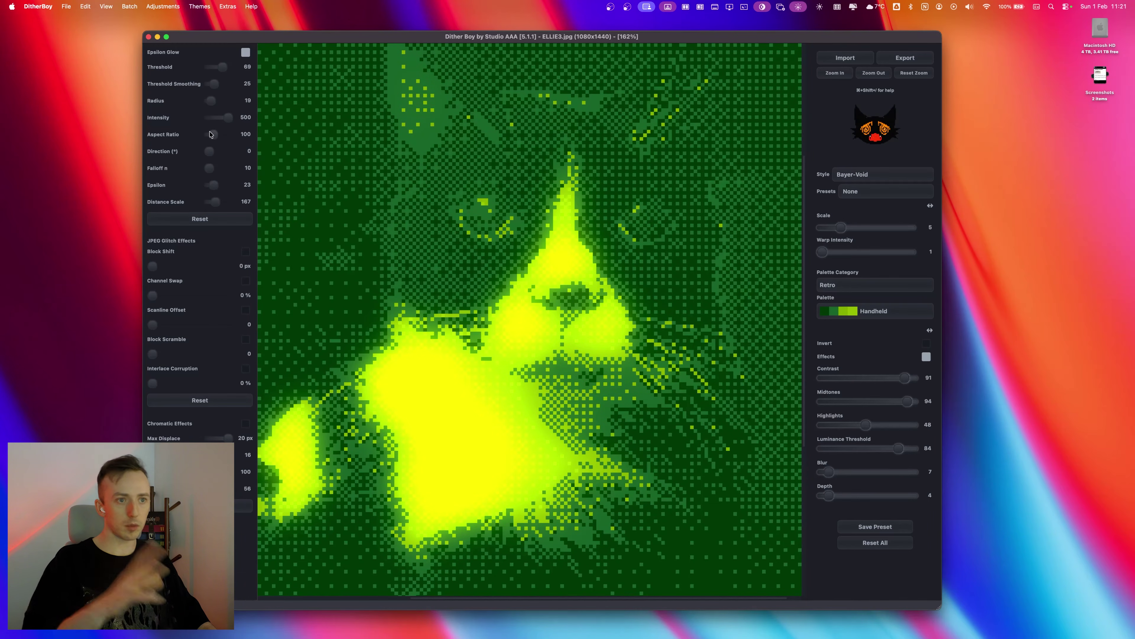
pyautogui.scroll(-1, 589, 317)
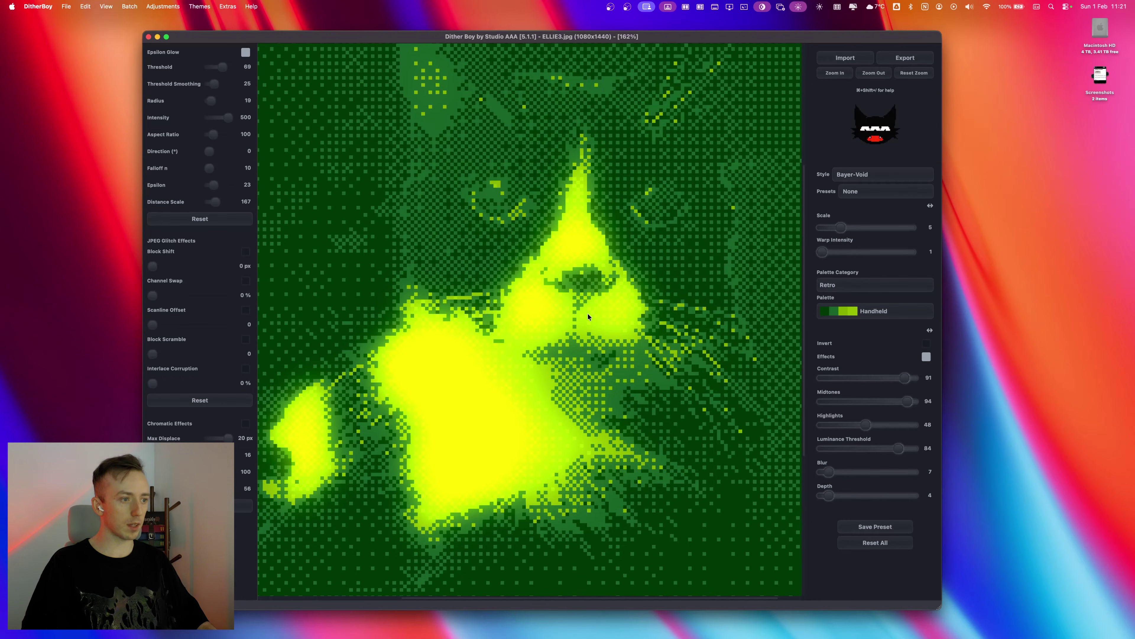
pyautogui.scroll(1, 588, 316)
pyautogui.click(874, 72)
pyautogui.click(873, 72)
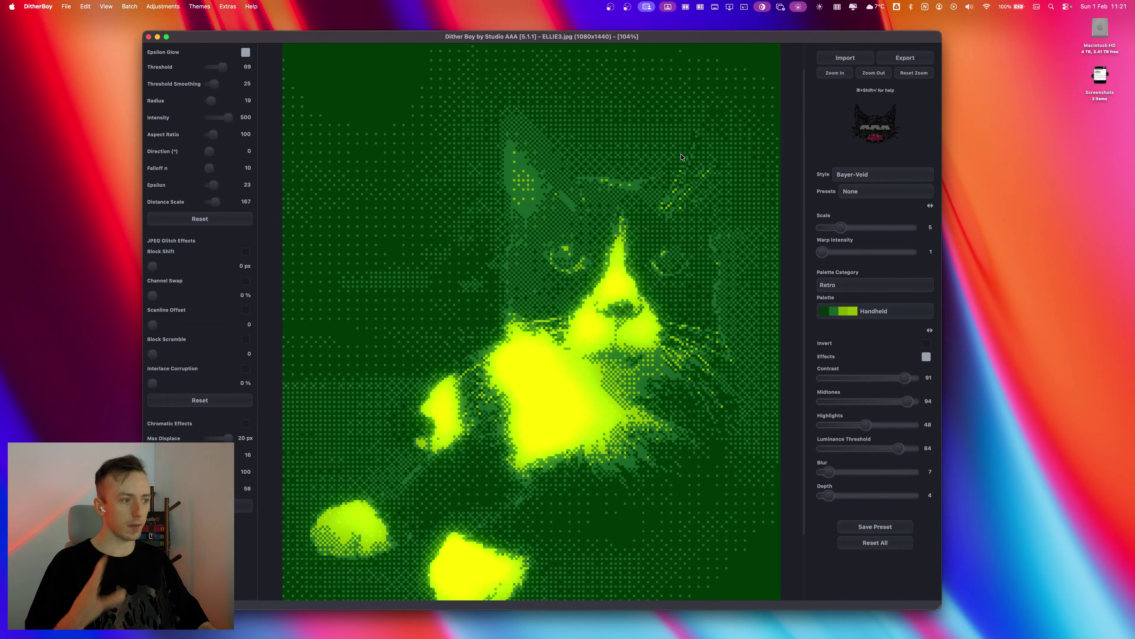
pyautogui.scroll(-2, 682, 157)
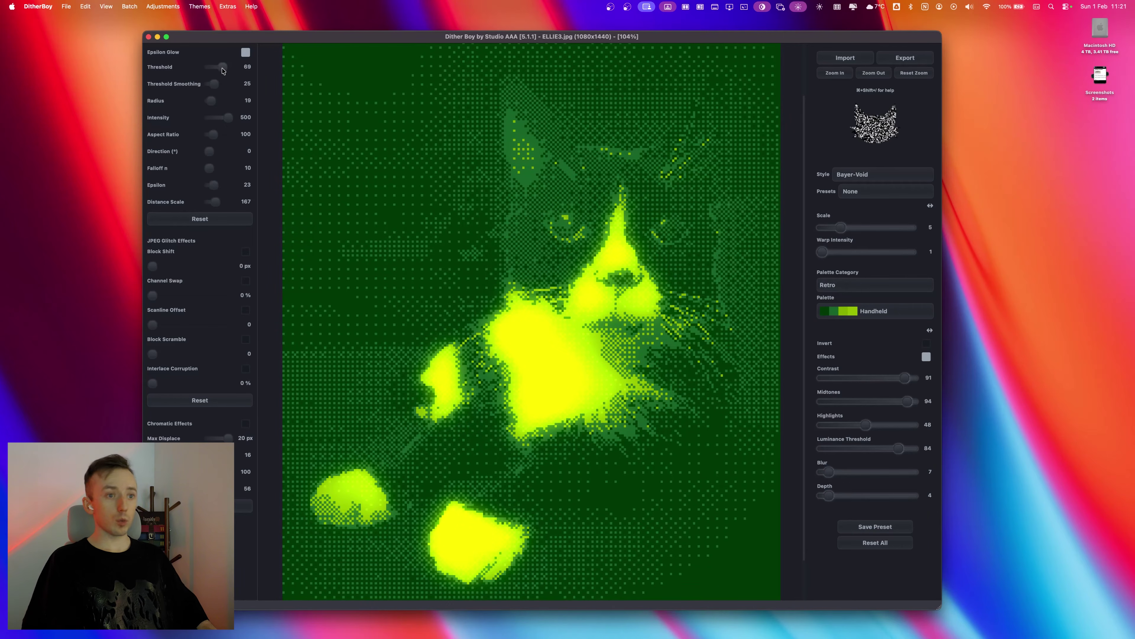
pyautogui.moveTo(219, 71); pyautogui.dragTo(223, 71)
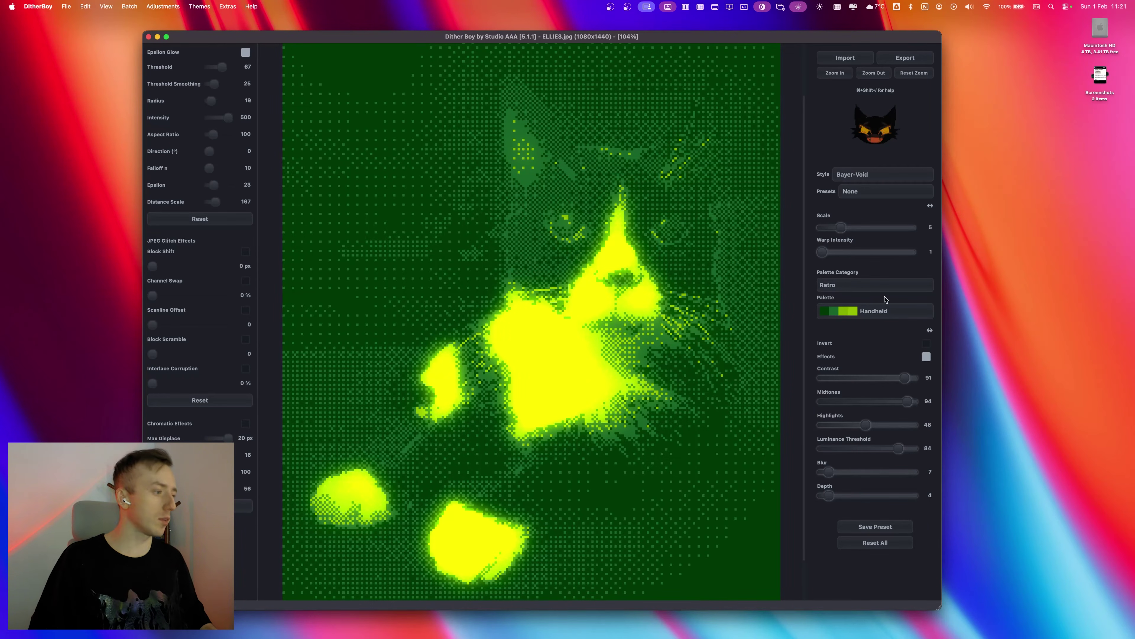
pyautogui.scroll(-3, 611, 383)
pyautogui.scroll(4, 590, 275)
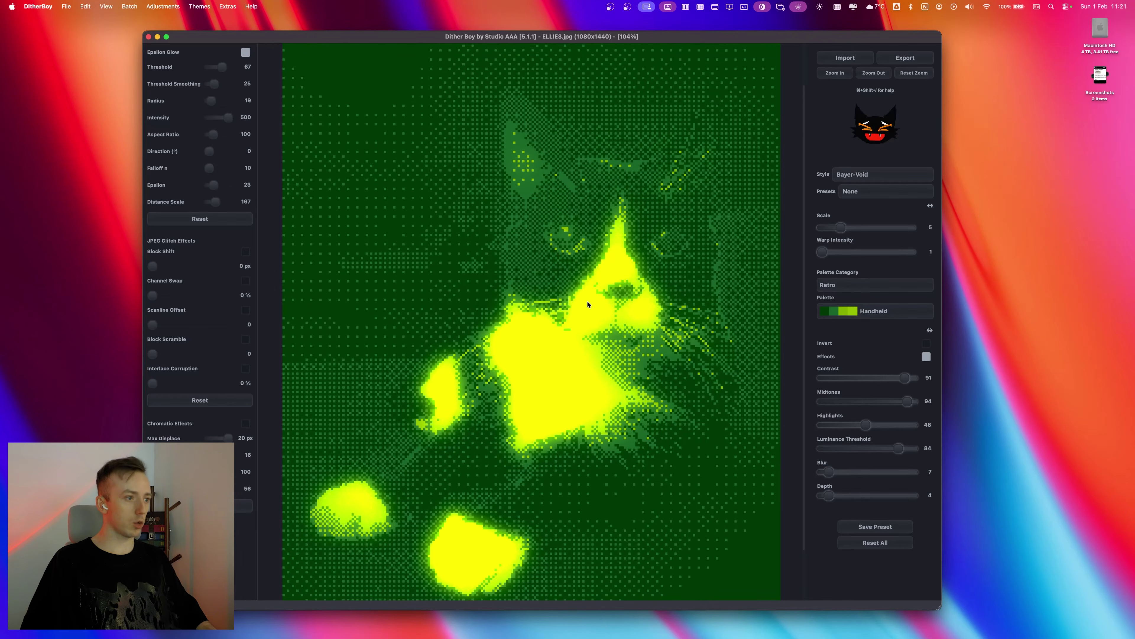
# Switch to Photoshop, show the Gradient Overlay on the headline text layer and review its gradient settings
pyautogui.press('super+Tab')
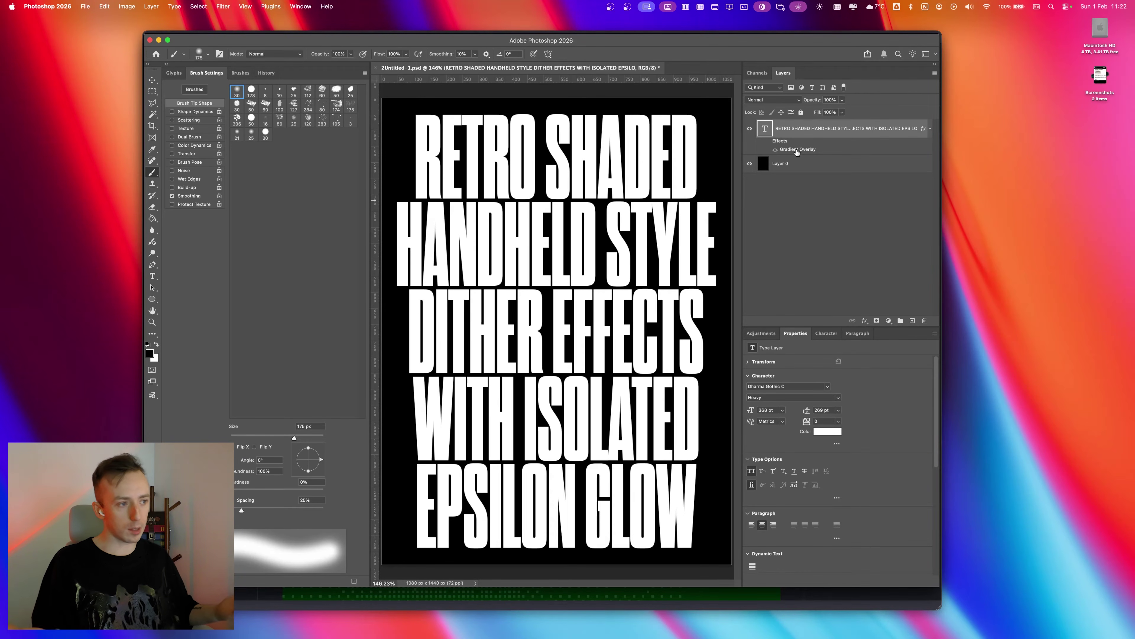
pyautogui.click(775, 149)
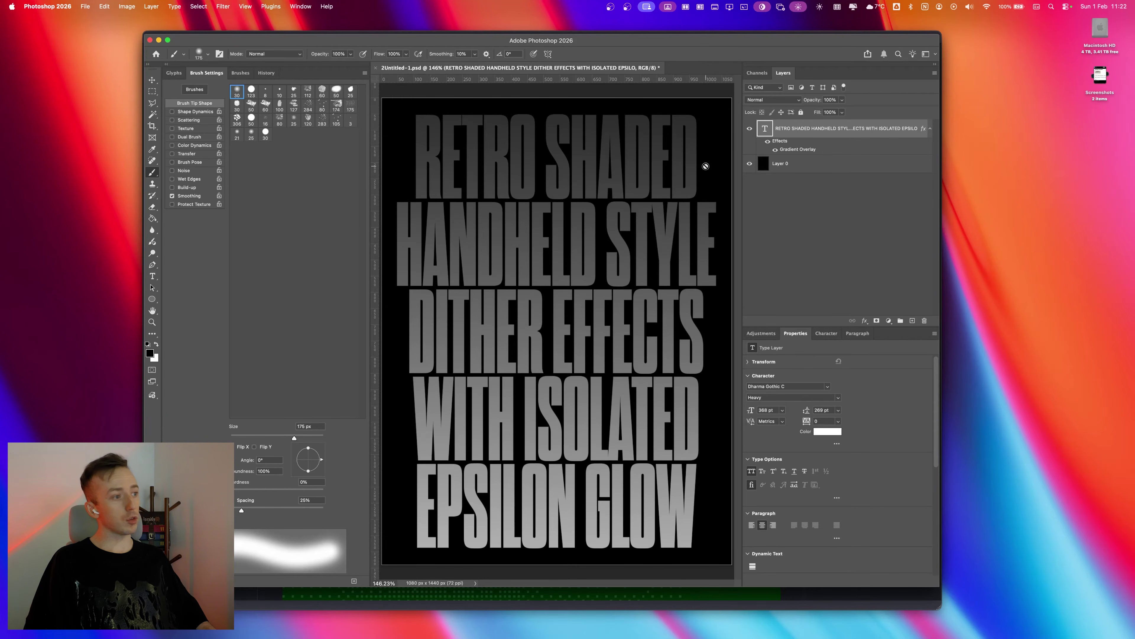
pyautogui.doubleClick(770, 148)
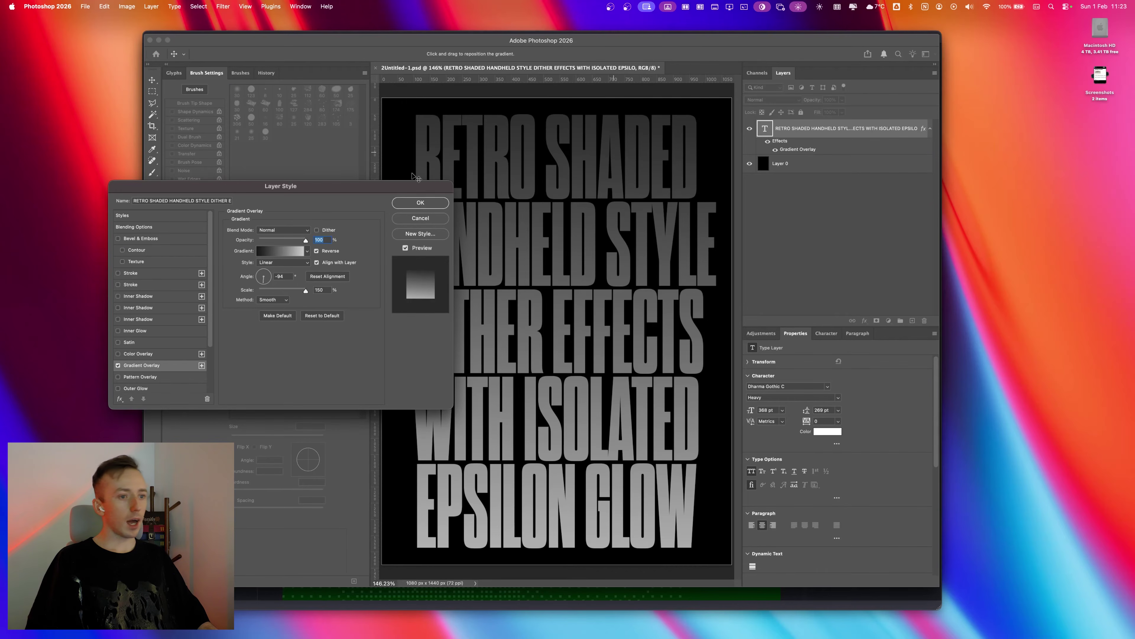
pyautogui.click(307, 251)
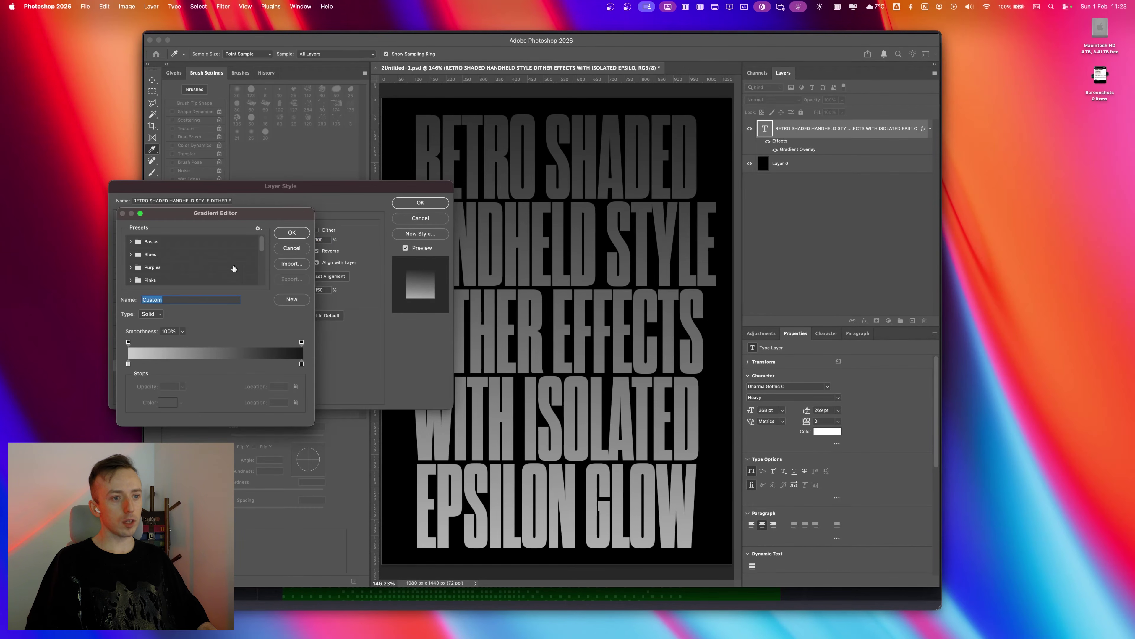
pyautogui.press('Return')
pyautogui.press('Return')
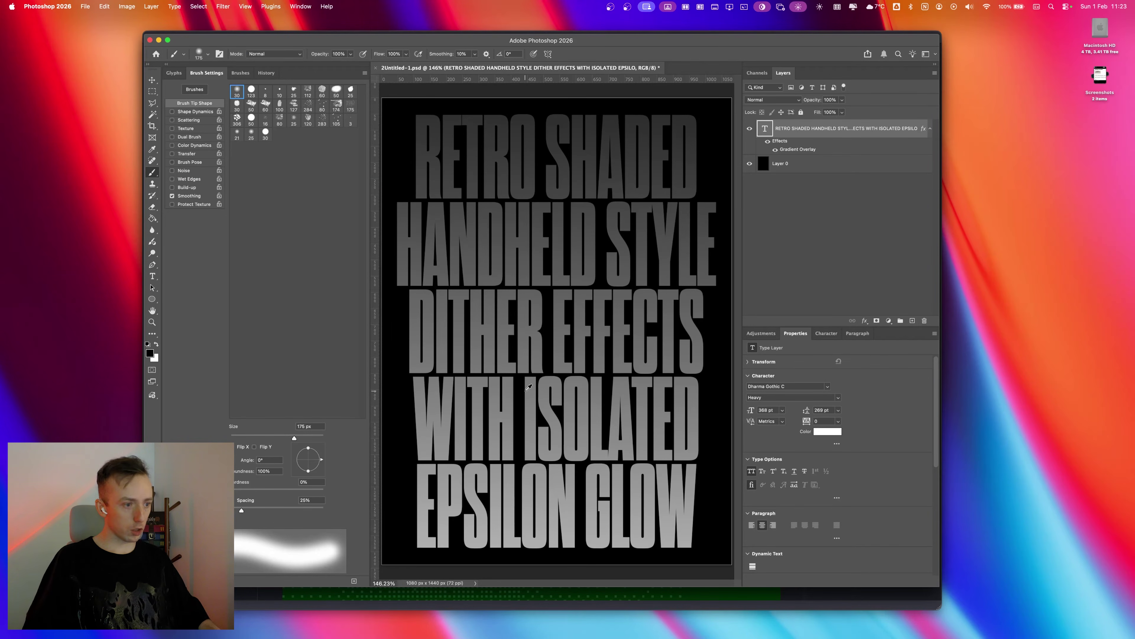
# Examine the gradient shading of the headline letters up close, from the dark upper lines to the light lower ones
pyautogui.scroll(10, 542, 381)
pyautogui.scroll(-15, 541, 381)
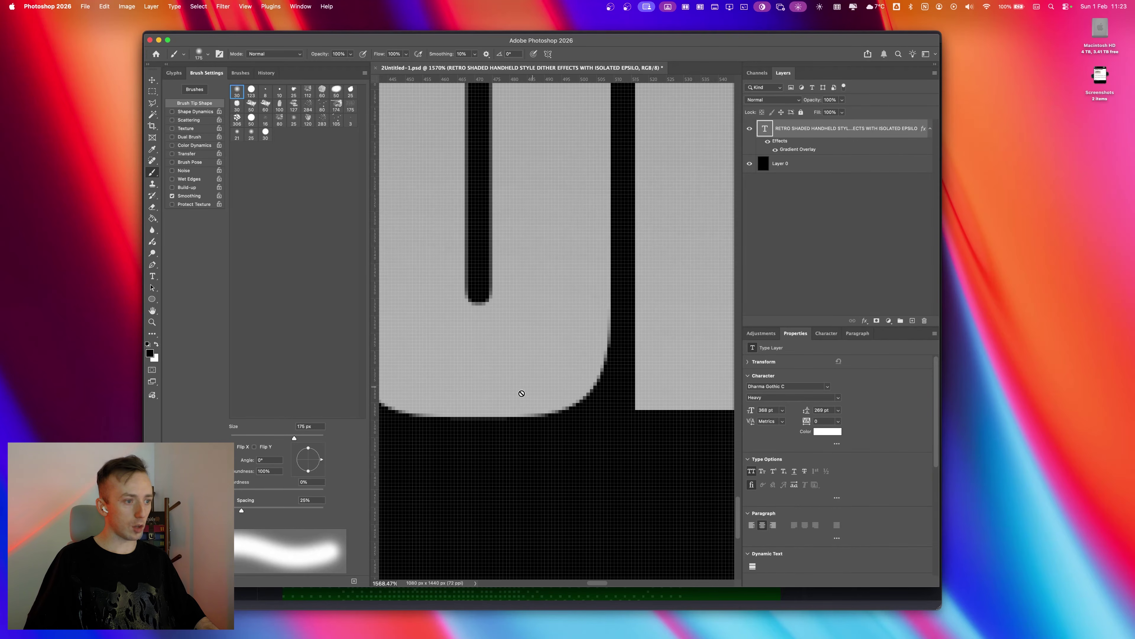
pyautogui.hscroll(-10, 526, 388)
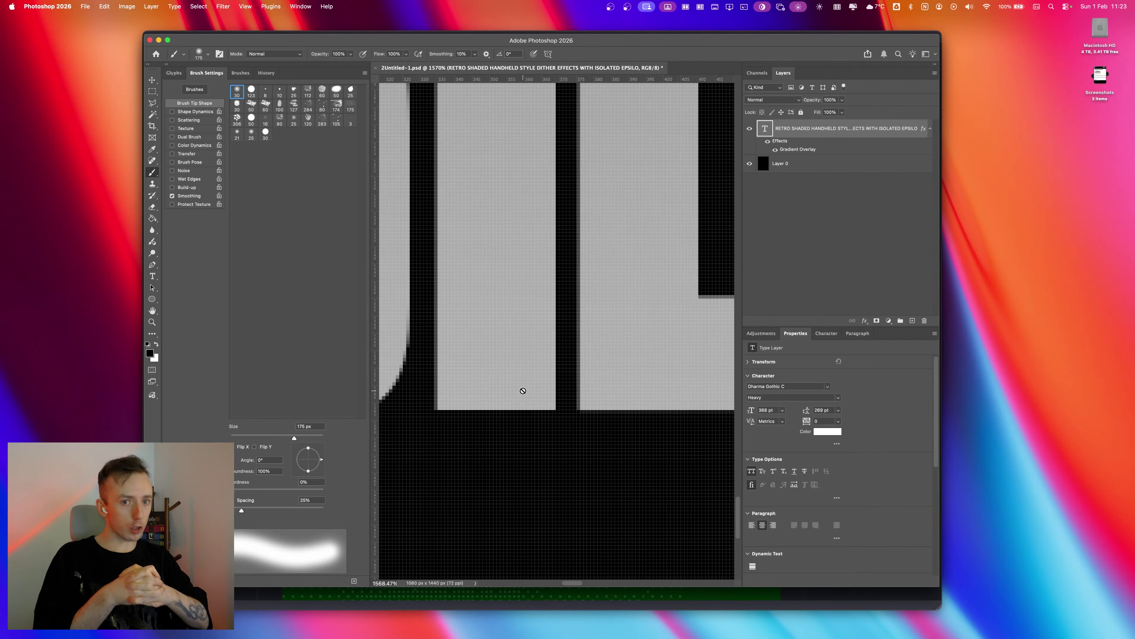
pyautogui.scroll(15, 523, 390)
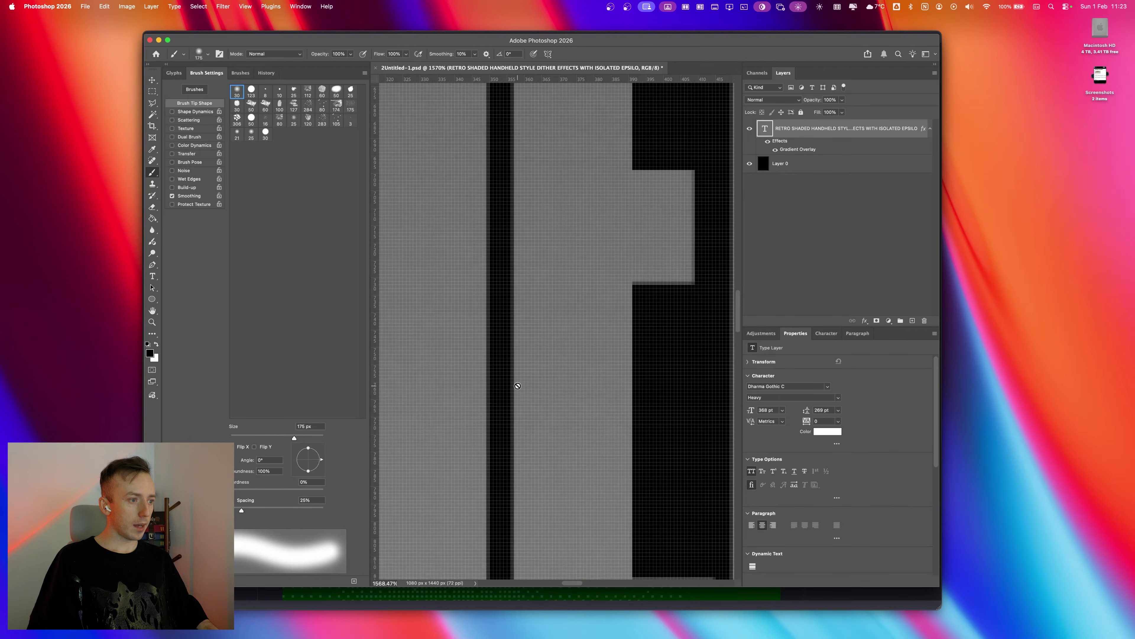
pyautogui.scroll(15, 517, 385)
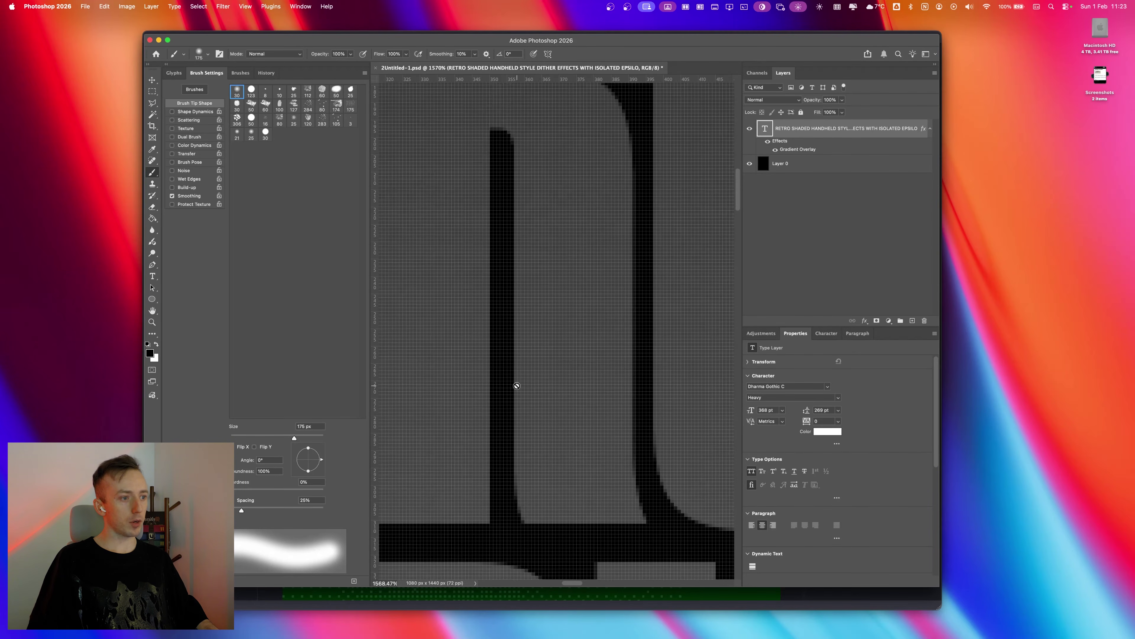
pyautogui.scroll(10, 517, 385)
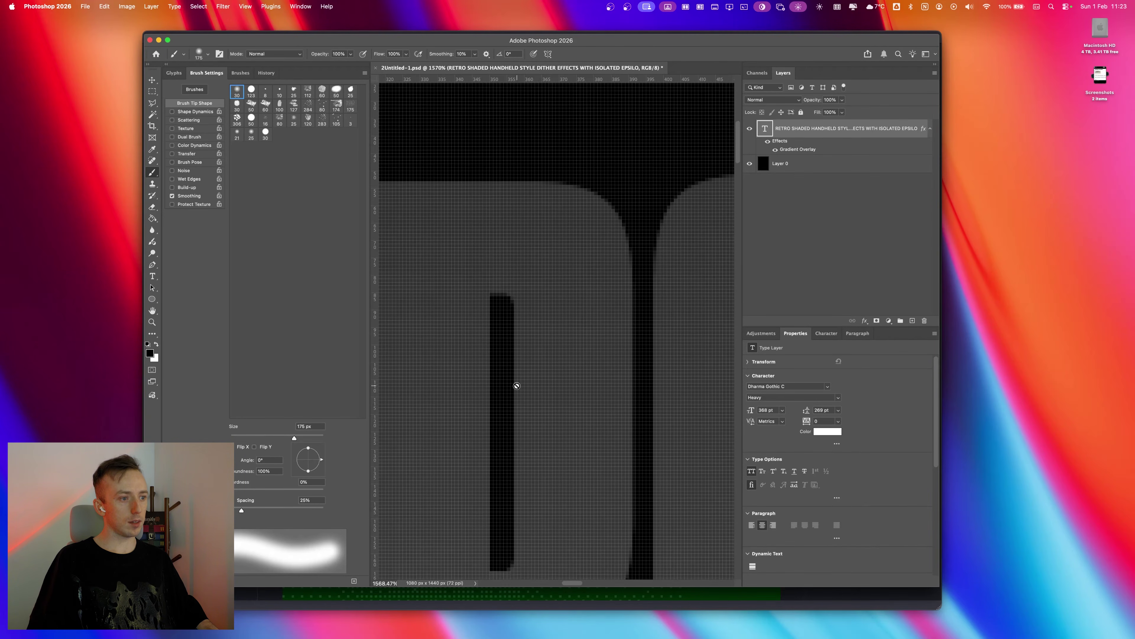
pyautogui.scroll(-12, 518, 382)
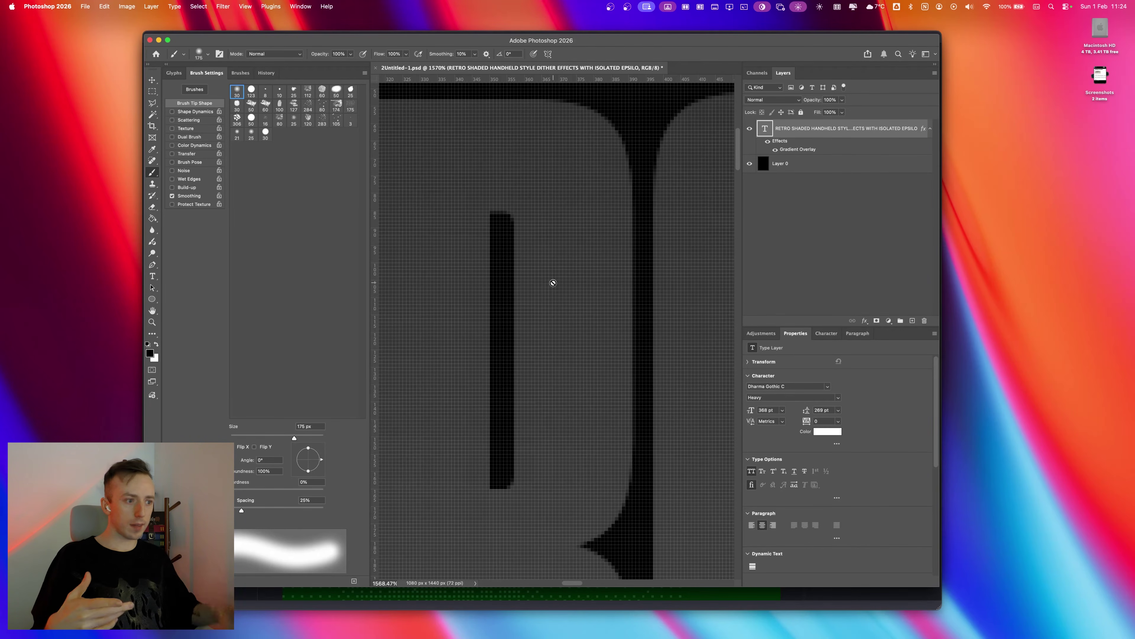
pyautogui.scroll(-10, 553, 282)
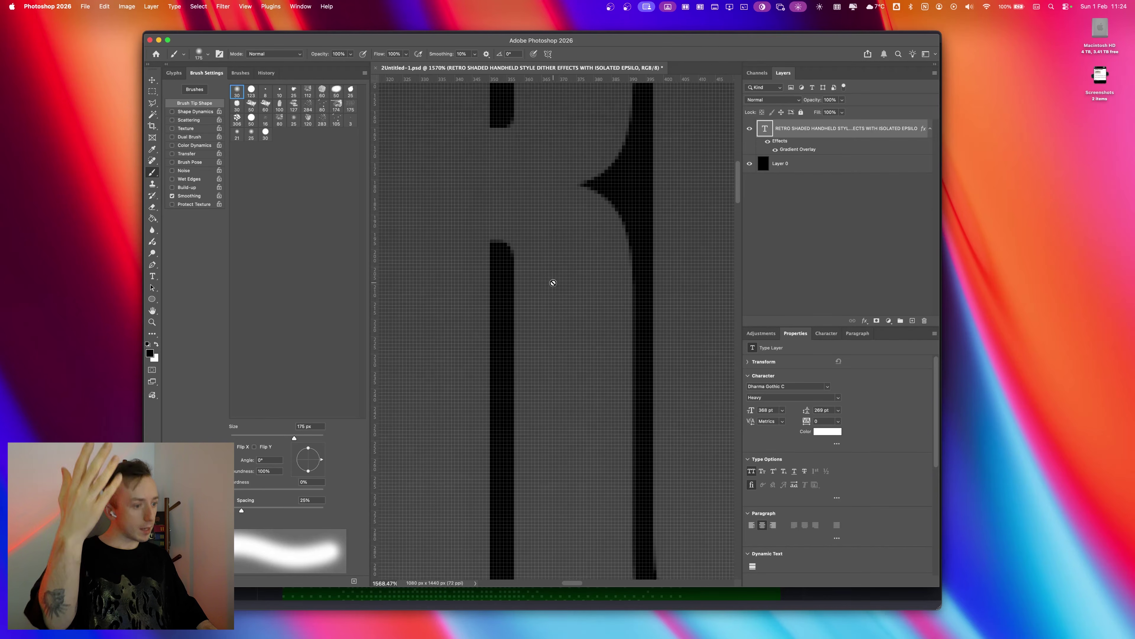
pyautogui.scroll(-15, 553, 283)
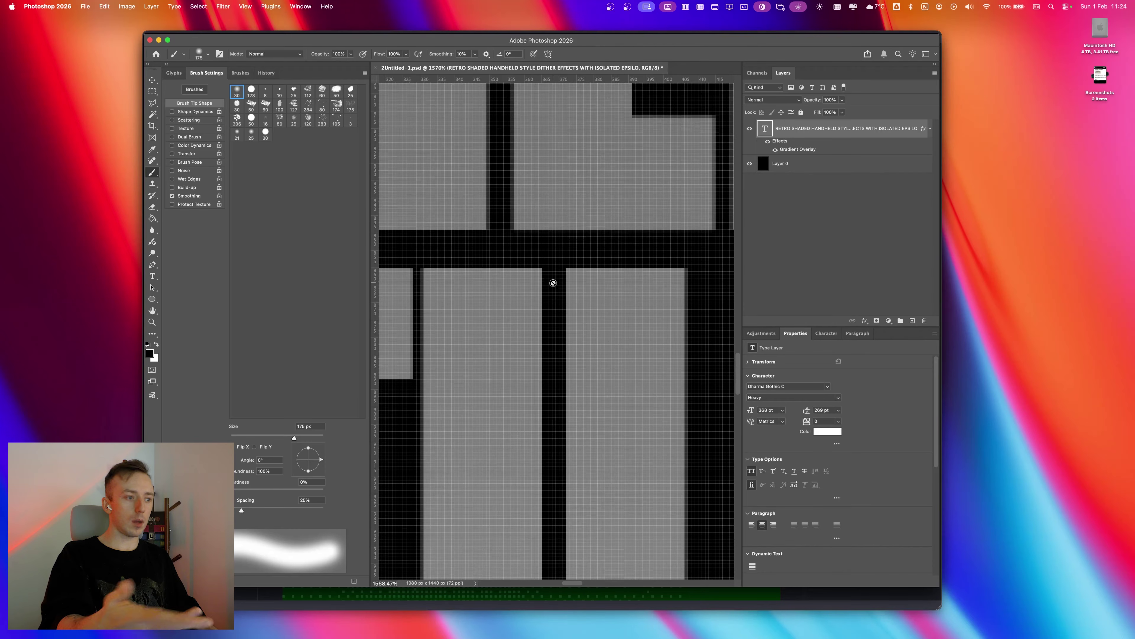
pyautogui.scroll(-15, 553, 283)
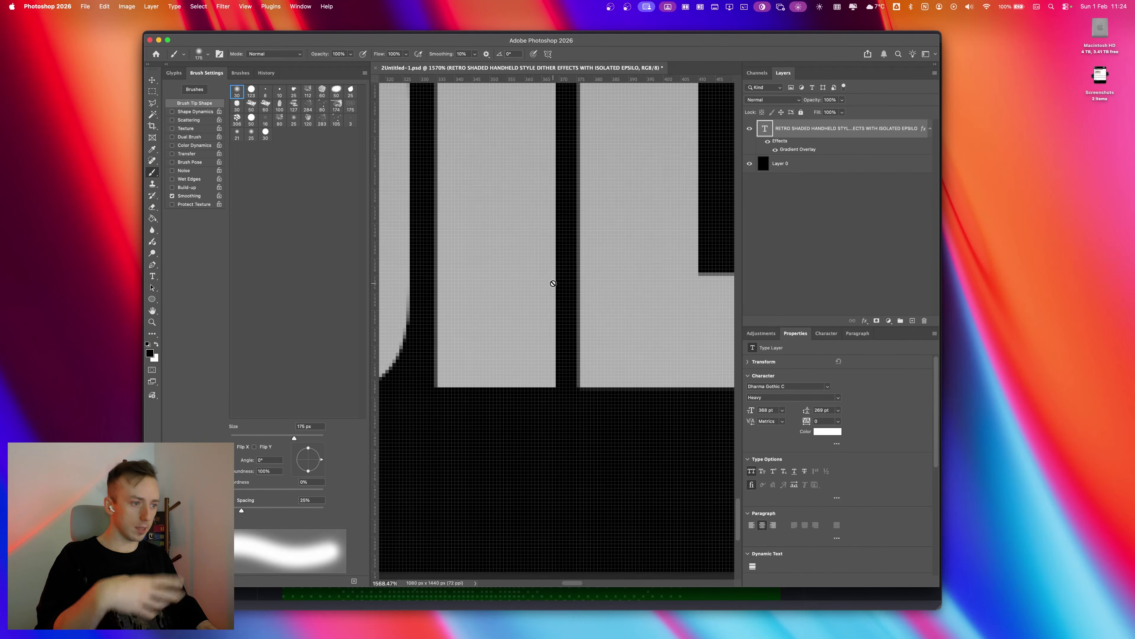
pyautogui.scroll(20, 550, 288)
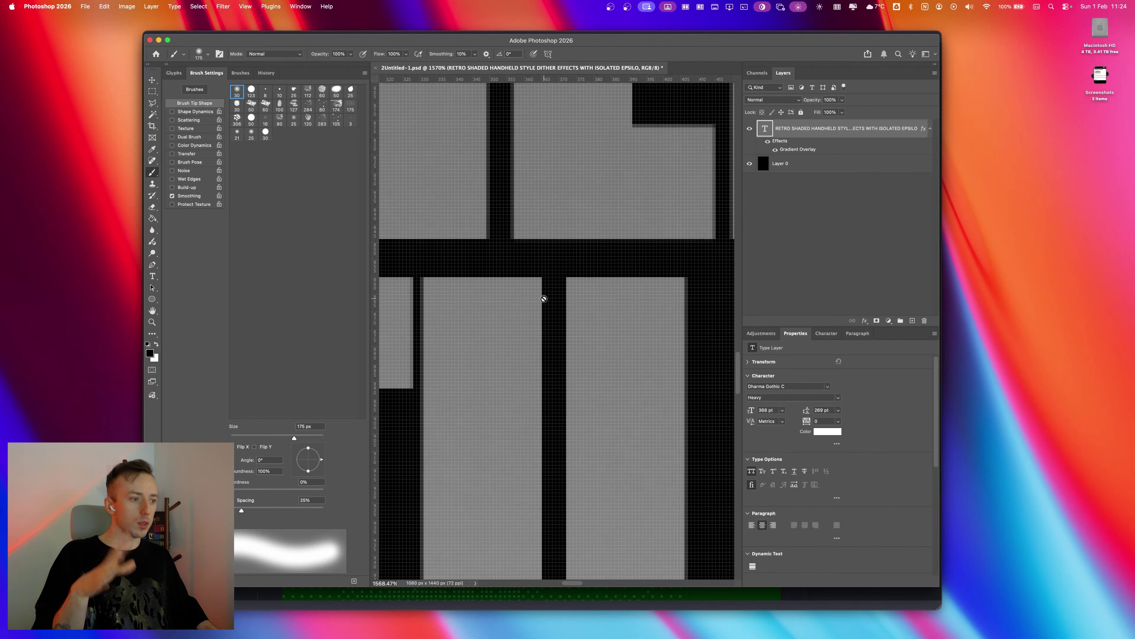
pyautogui.scroll(15, 543, 299)
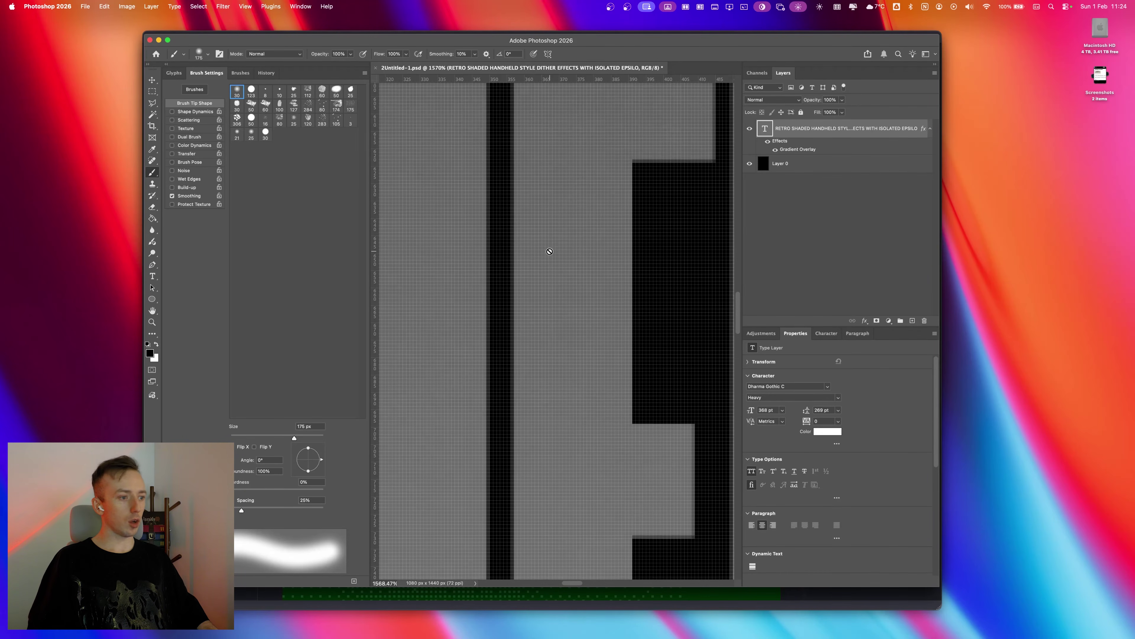
pyautogui.scroll(15, 549, 253)
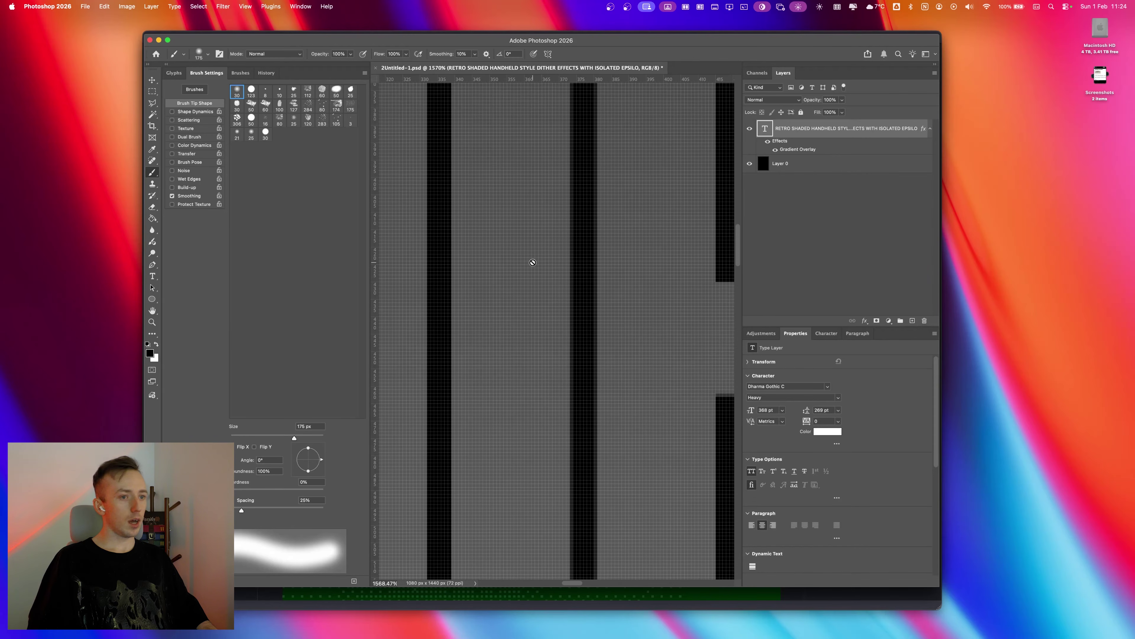
pyautogui.scroll(5, 548, 198)
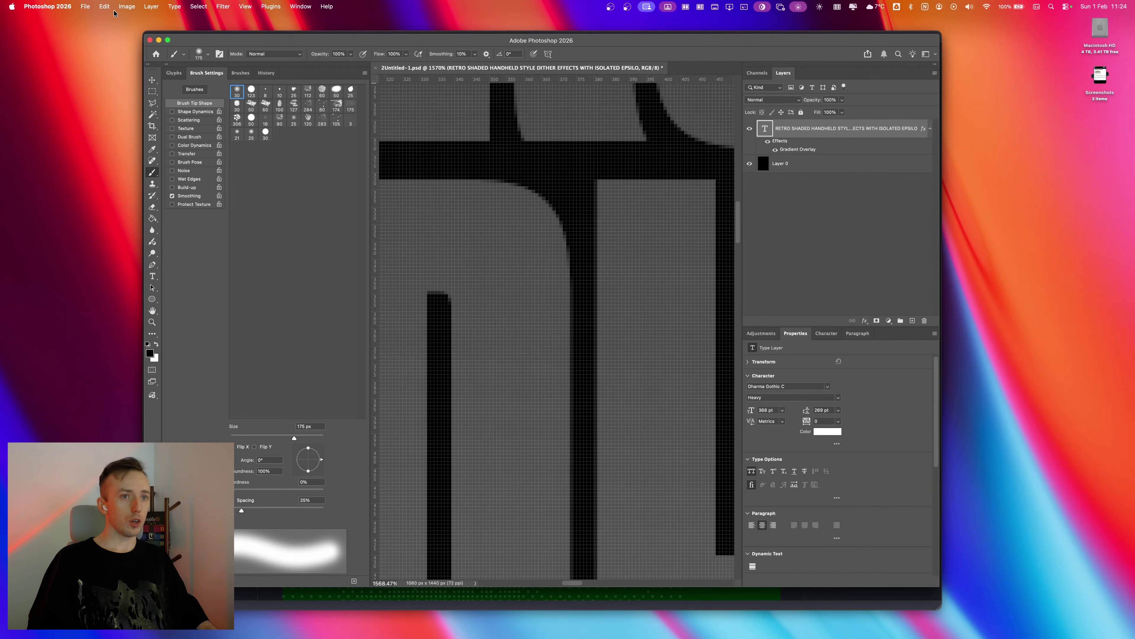
# Compare the glowing cat dither in Dither Boy with the gradient-shaded headline in Photoshop
pyautogui.press('super+Tab')
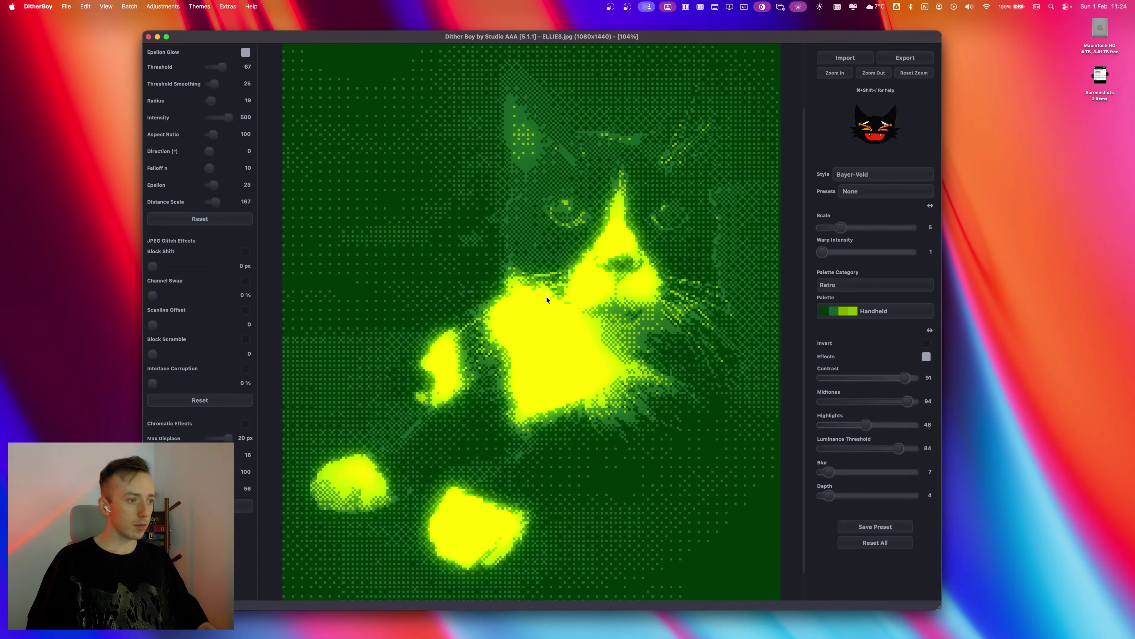
pyautogui.press('super+Tab')
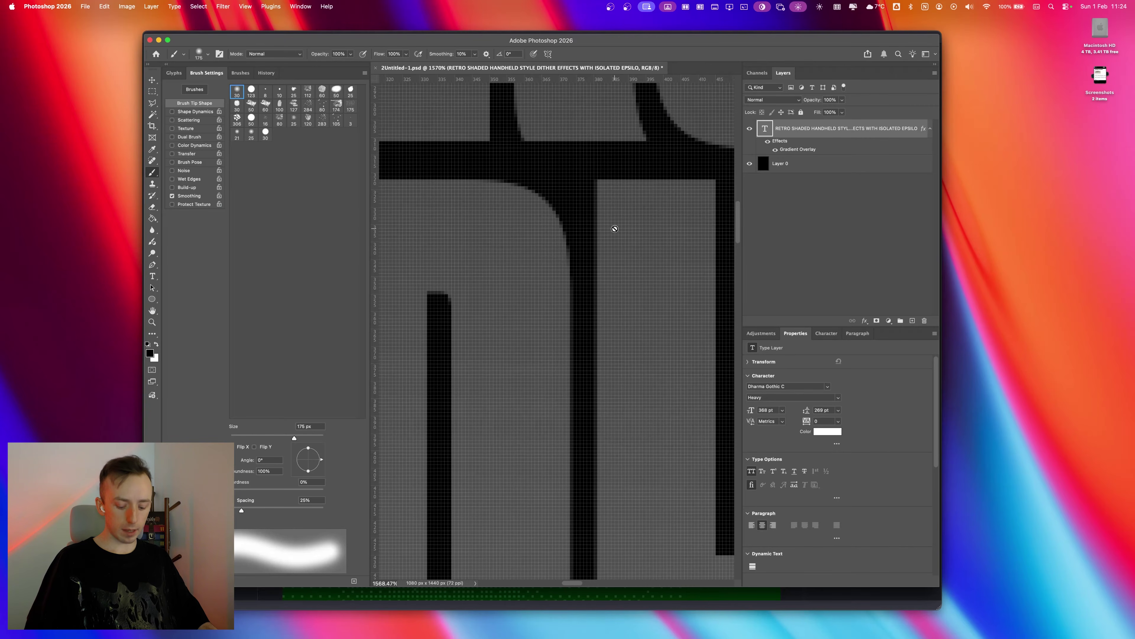
pyautogui.scroll(3, 618, 224)
pyautogui.scroll(-10, 618, 225)
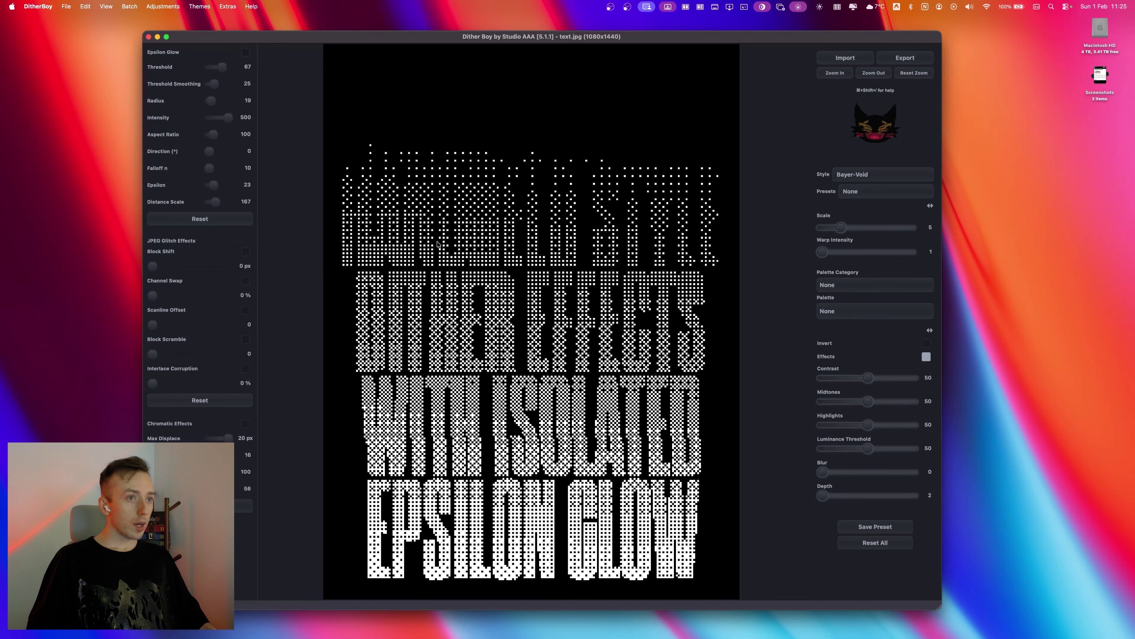
# Change the interface theme to 365 Dither Boy and inspect the uncoloured Bayer-Void dither of text.jpg up close
pyautogui.click(205, 6)
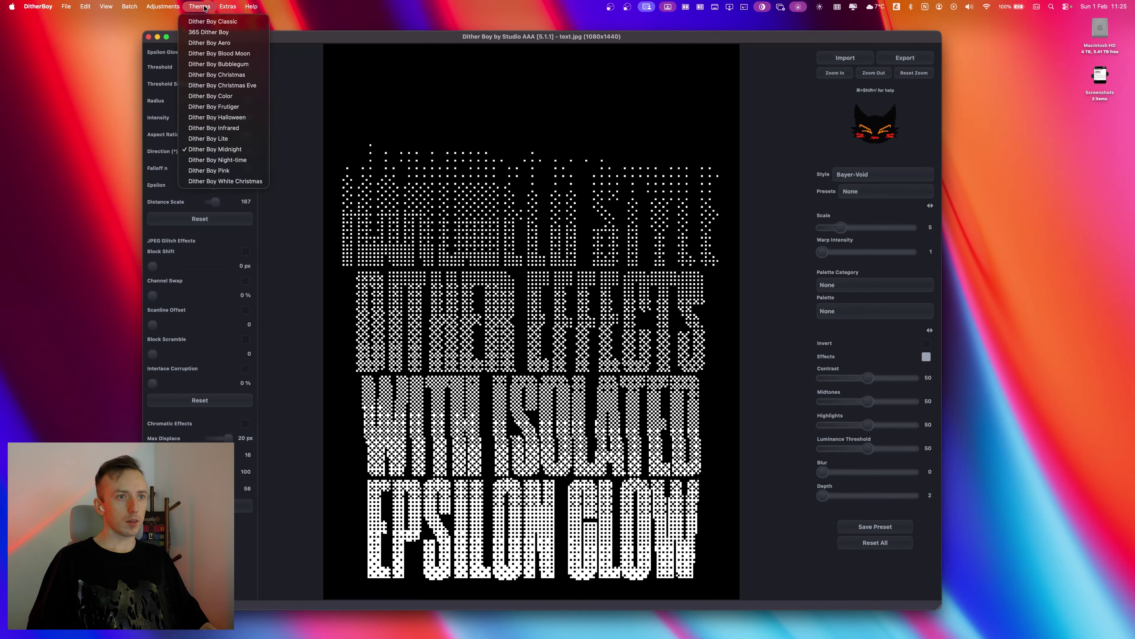
pyautogui.click(222, 32)
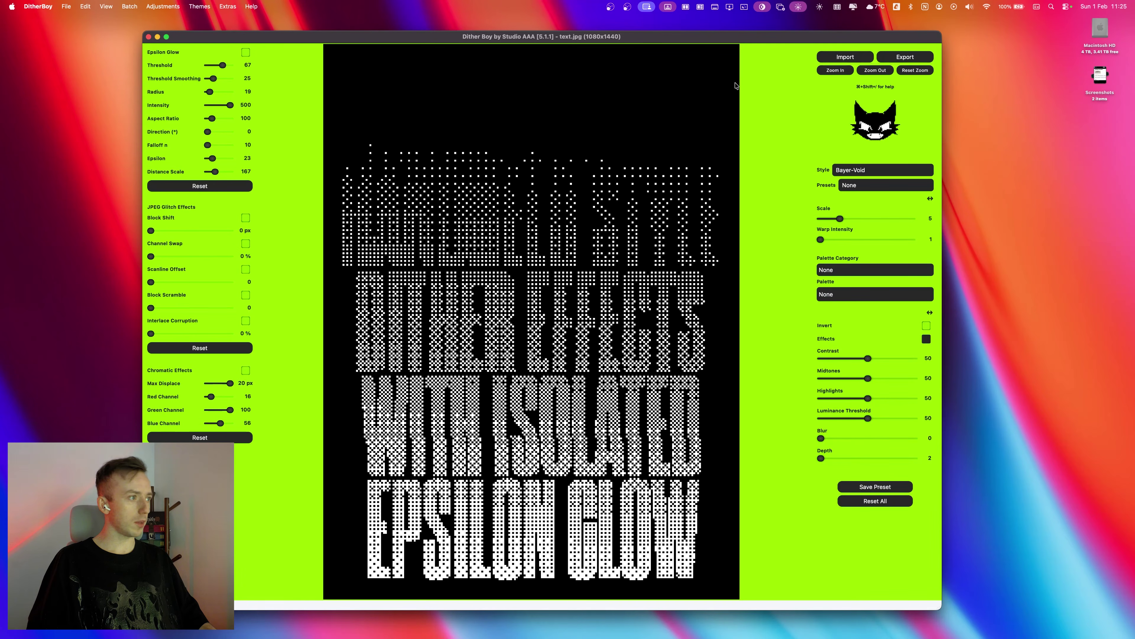
pyautogui.click(835, 69)
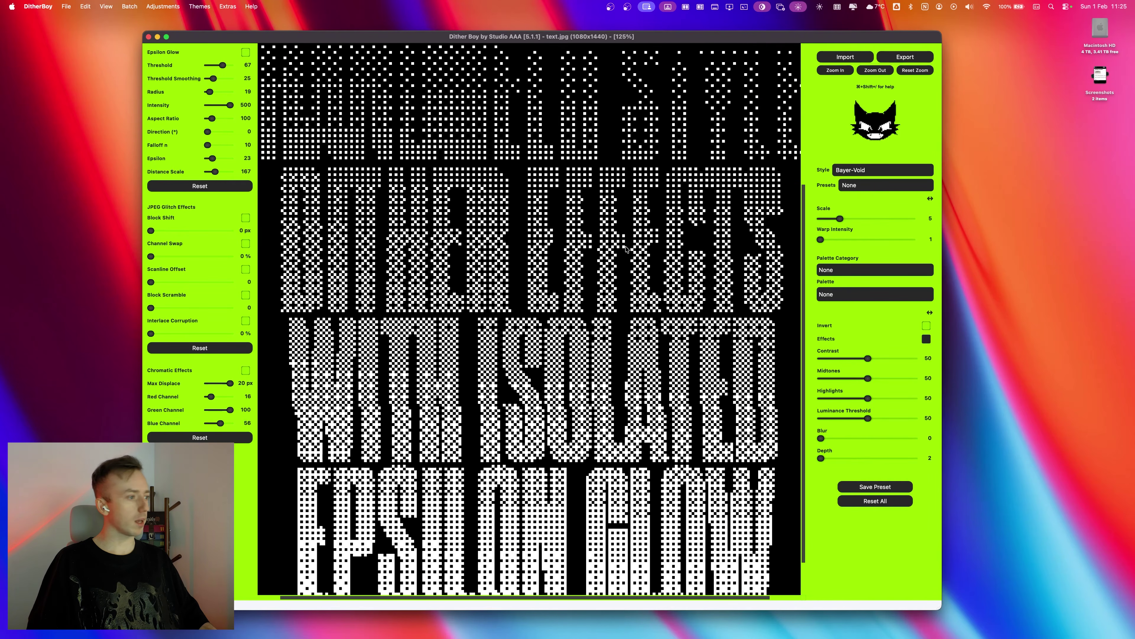
pyautogui.scroll(-3, 649, 342)
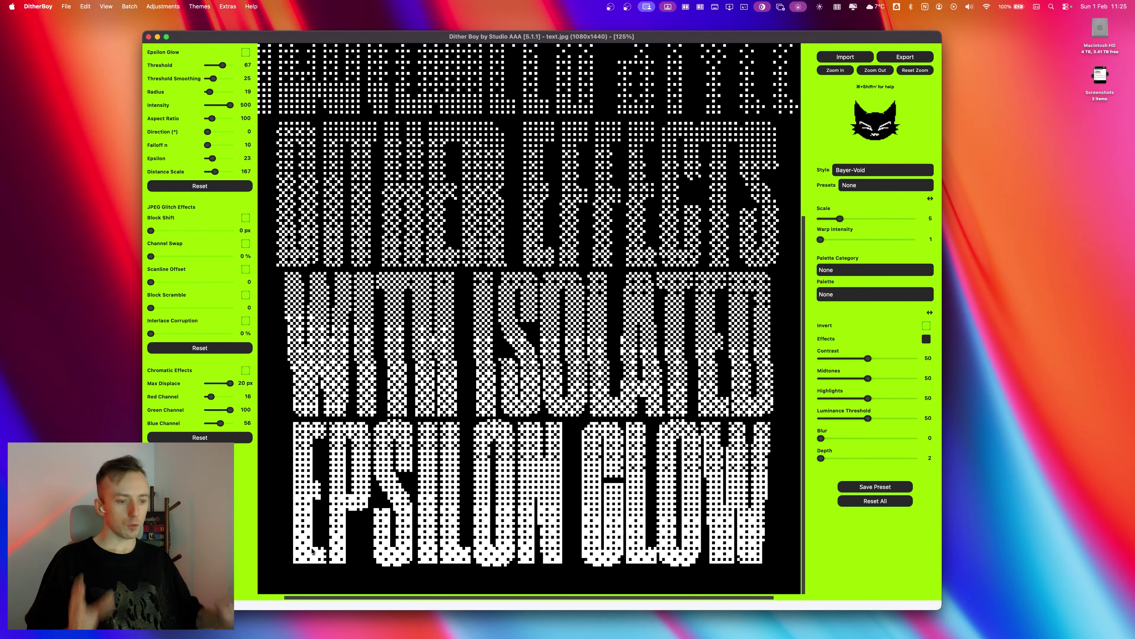
pyautogui.scroll(3, 445, 249)
pyautogui.scroll(3, 444, 250)
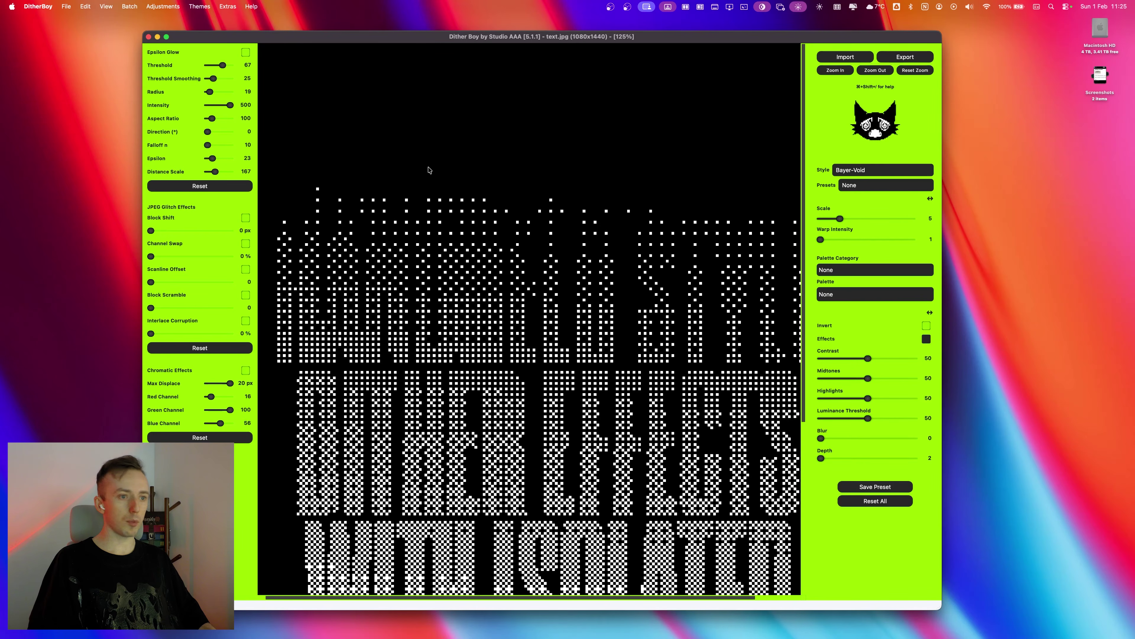
# Set the headline's contrast to 29 and luminance threshold to 25, and switch back to the dark interface theme
pyautogui.moveTo(867, 359)
pyautogui.mouseDown()
pyautogui.moveTo(888, 360)
pyautogui.moveTo(848, 358)
pyautogui.mouseUp()
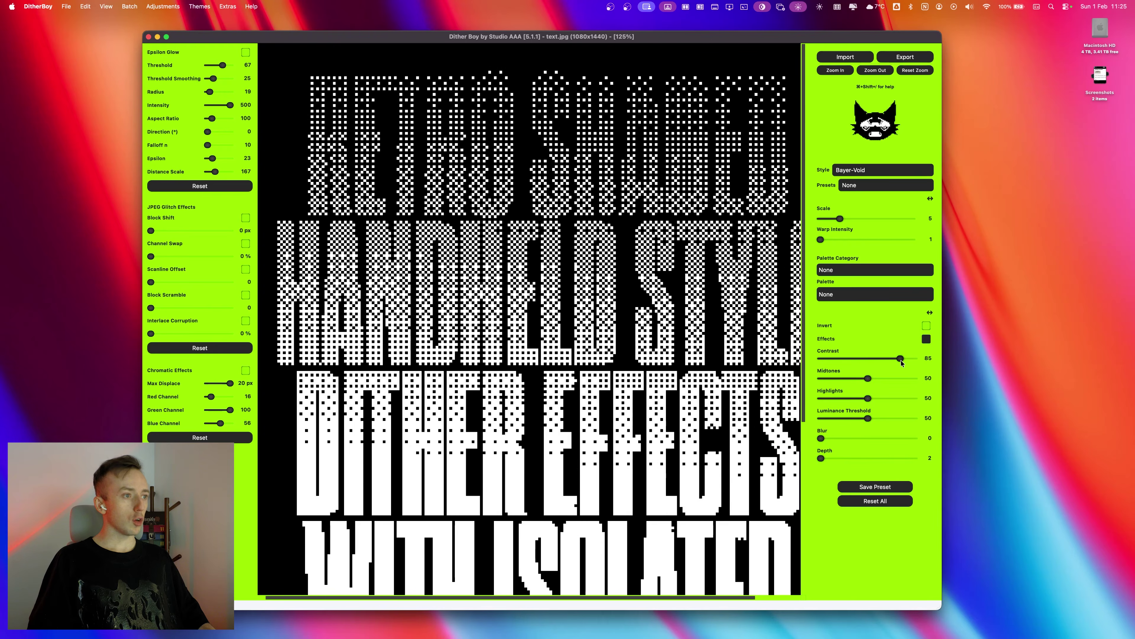
pyautogui.moveTo(866, 417); pyautogui.dragTo(843, 417)
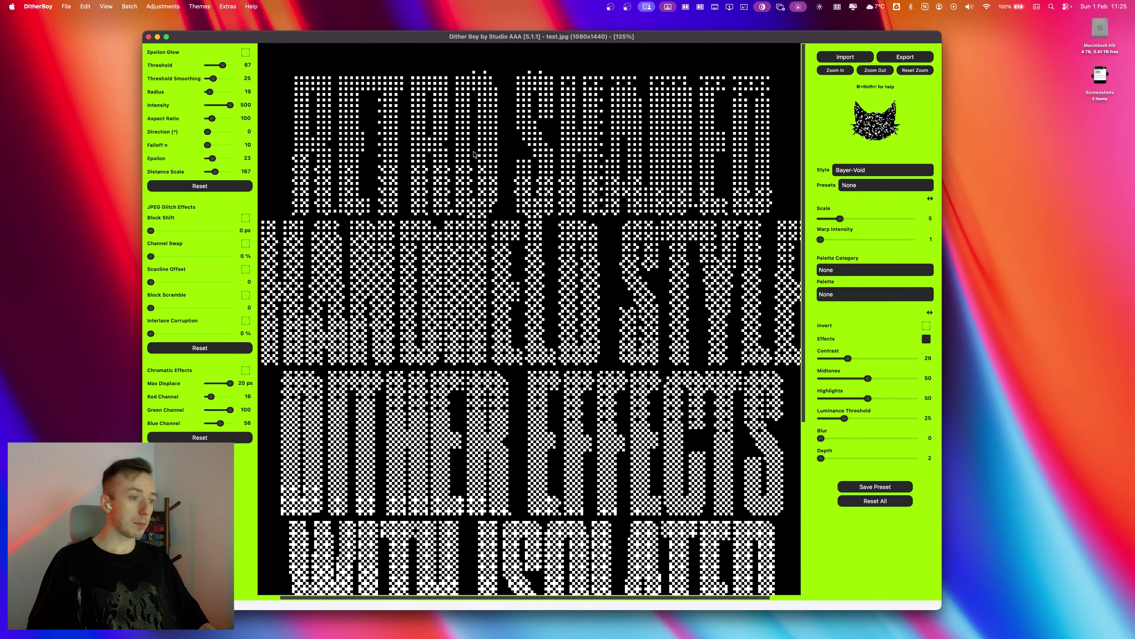
pyautogui.scroll(-5, 529, 319)
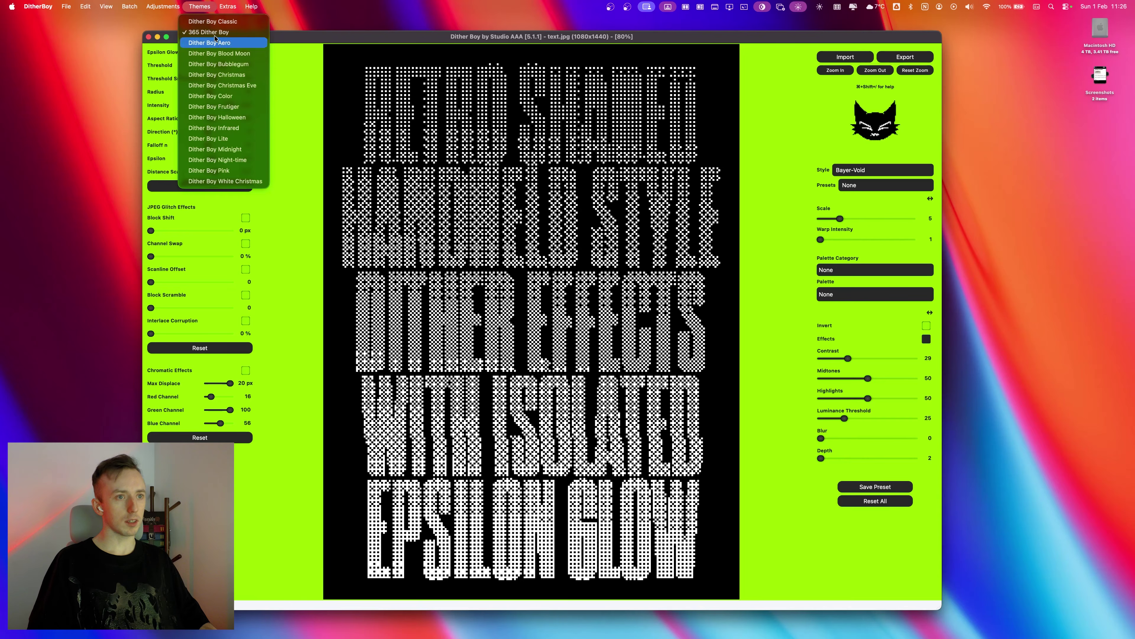
pyautogui.click(215, 117)
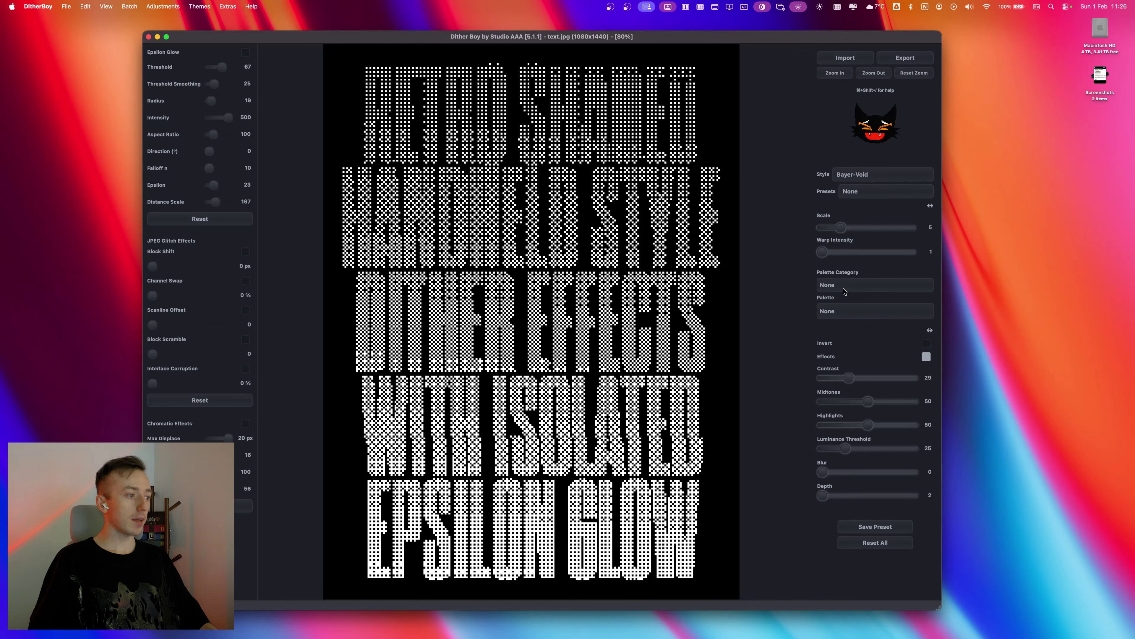
# Apply the Handheld palette from the Retro category to the headline, with depth 4 and contrast 93
pyautogui.click(843, 290)
pyautogui.click(846, 310)
pyautogui.click(863, 424)
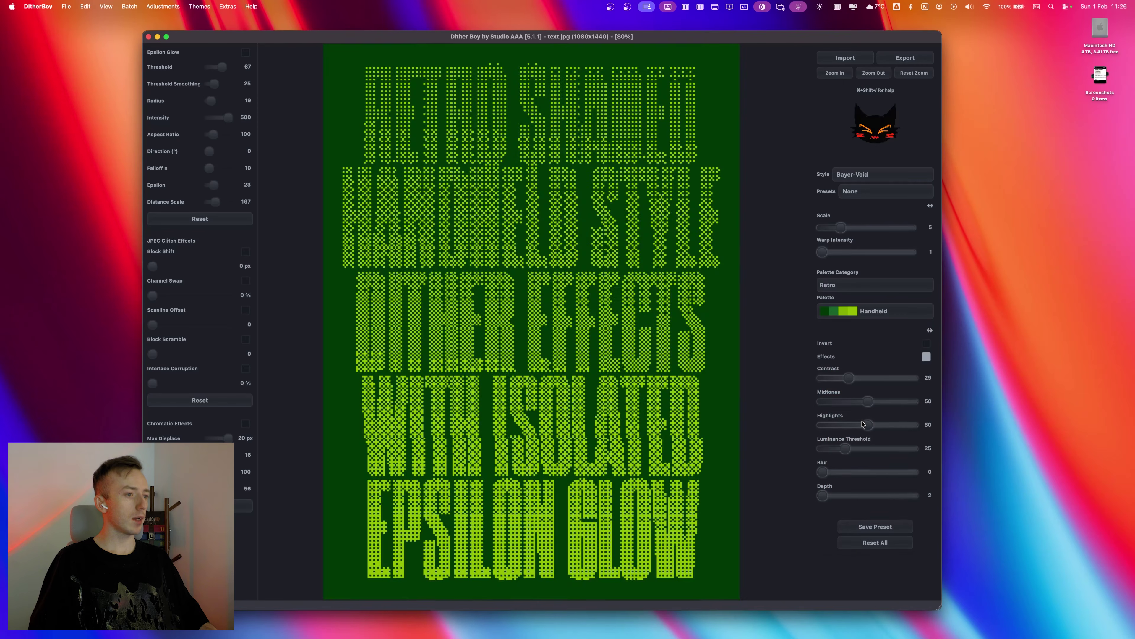
pyautogui.moveTo(822, 495); pyautogui.dragTo(828, 495)
pyautogui.moveTo(849, 378); pyautogui.dragTo(906, 379)
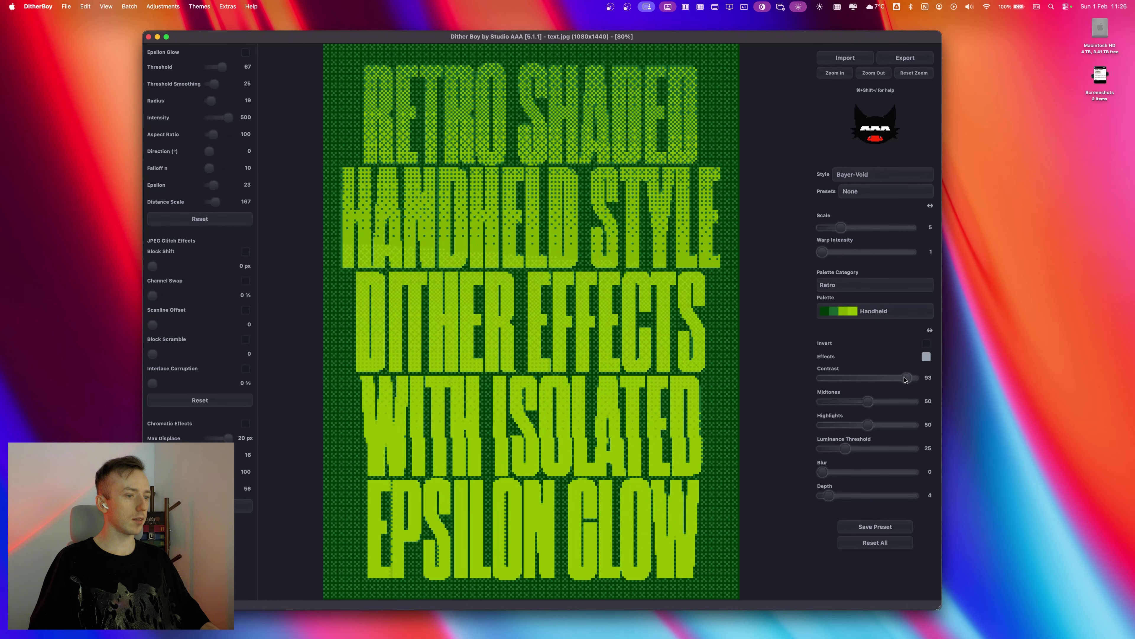
# Enable the Epsilon Glow on the headline with threshold 73 and set the dither scale to 4
pyautogui.click(245, 52)
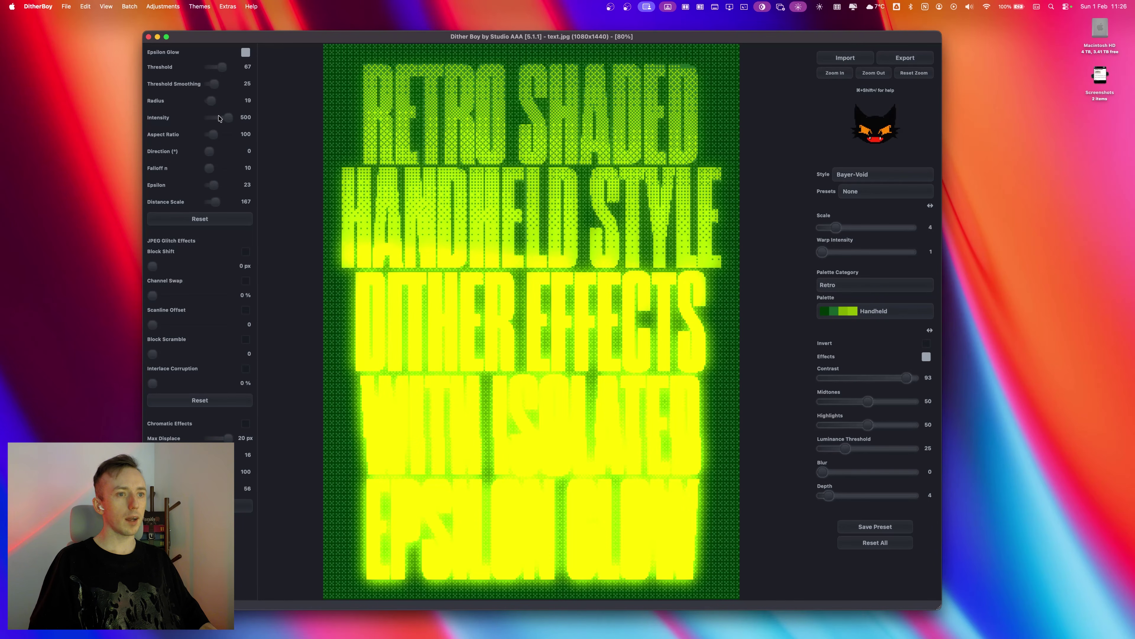
pyautogui.moveTo(222, 67); pyautogui.dragTo(220, 69)
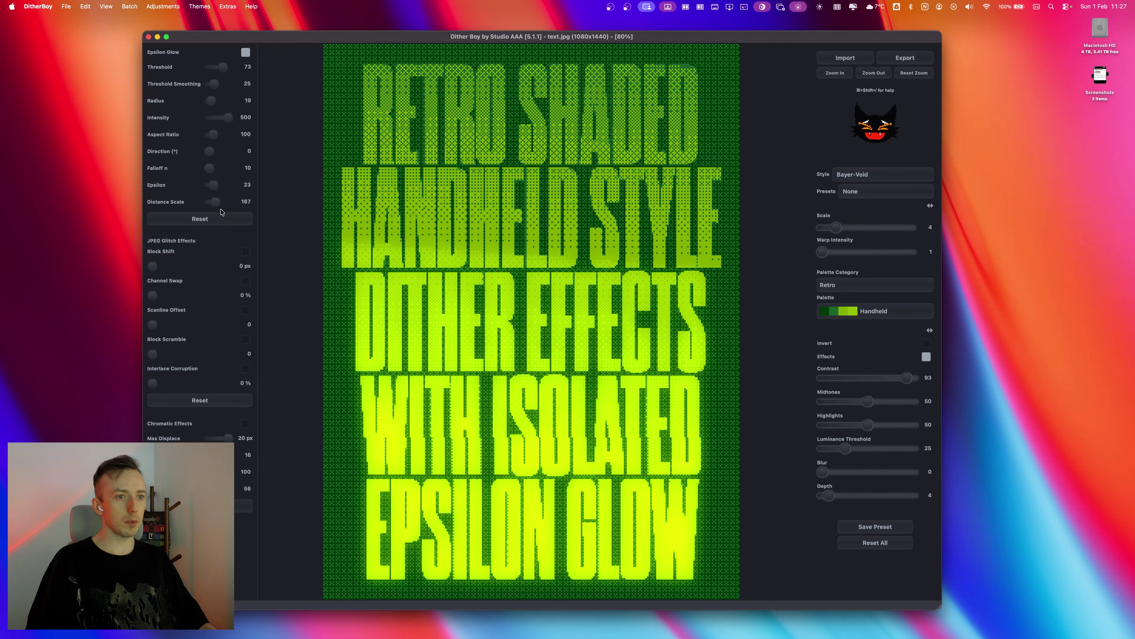
# Rebalance the headline's dither shading with contrast 96, luminance threshold 53 and depth 3
pyautogui.moveTo(828, 495); pyautogui.dragTo(823, 496)
pyautogui.moveTo(907, 378); pyautogui.dragTo(860, 378)
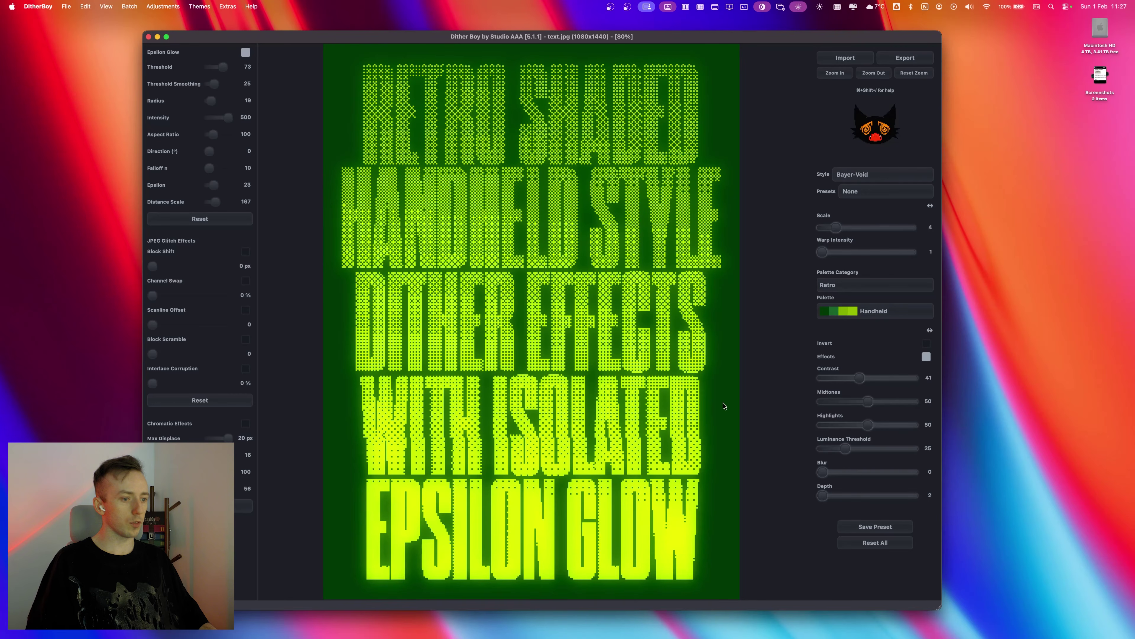
pyautogui.moveTo(845, 449); pyautogui.dragTo(870, 448)
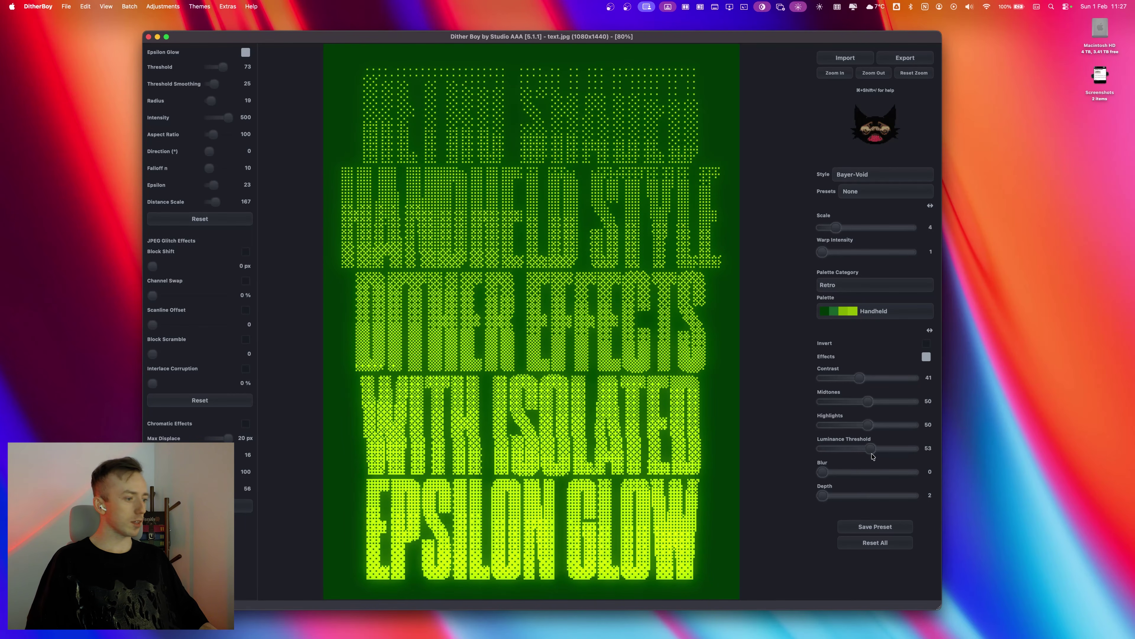
pyautogui.moveTo(859, 378); pyautogui.dragTo(908, 378)
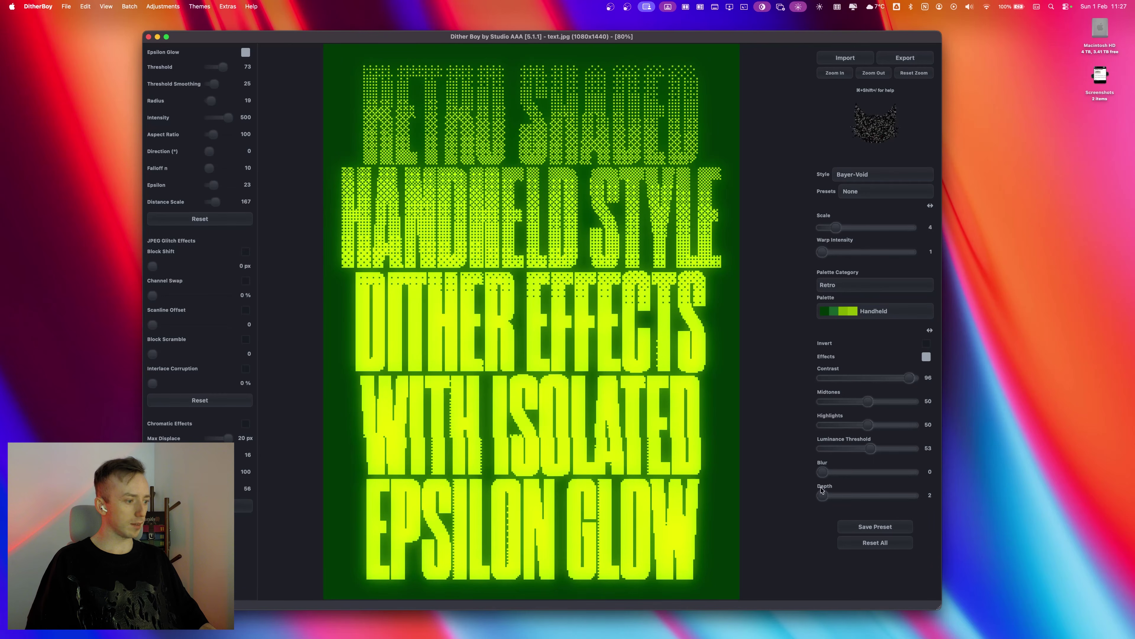
pyautogui.moveTo(823, 495); pyautogui.dragTo(828, 497)
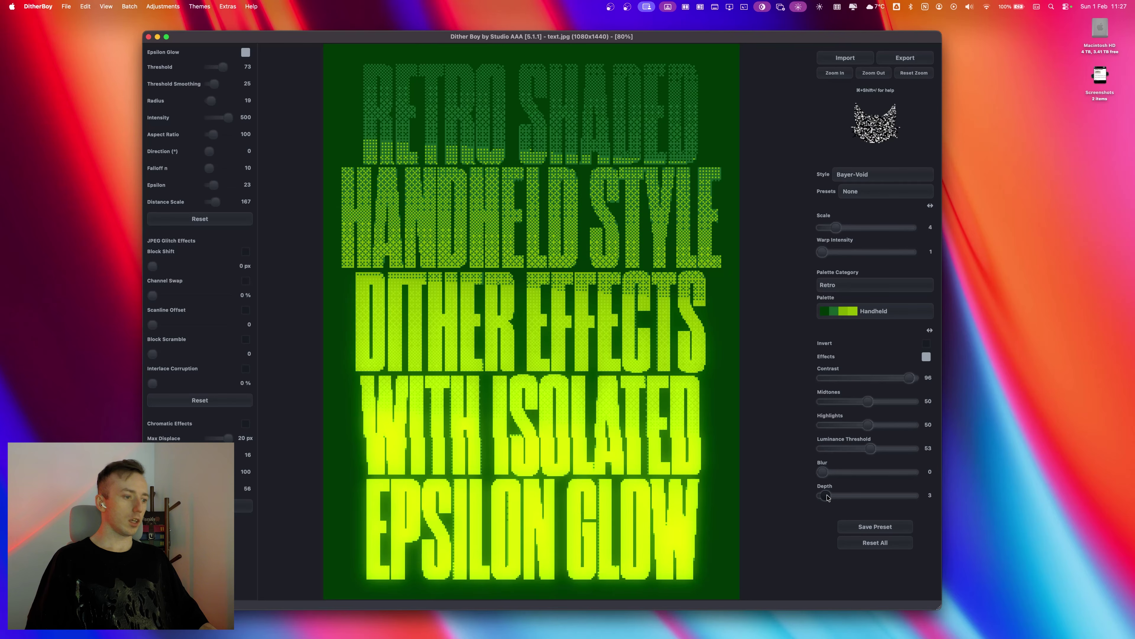
# Refine the headline's tones with midtones 94, highlights 58 and blur 9
pyautogui.moveTo(867, 401); pyautogui.dragTo(875, 432)
pyautogui.moveTo(823, 471); pyautogui.dragTo(838, 472)
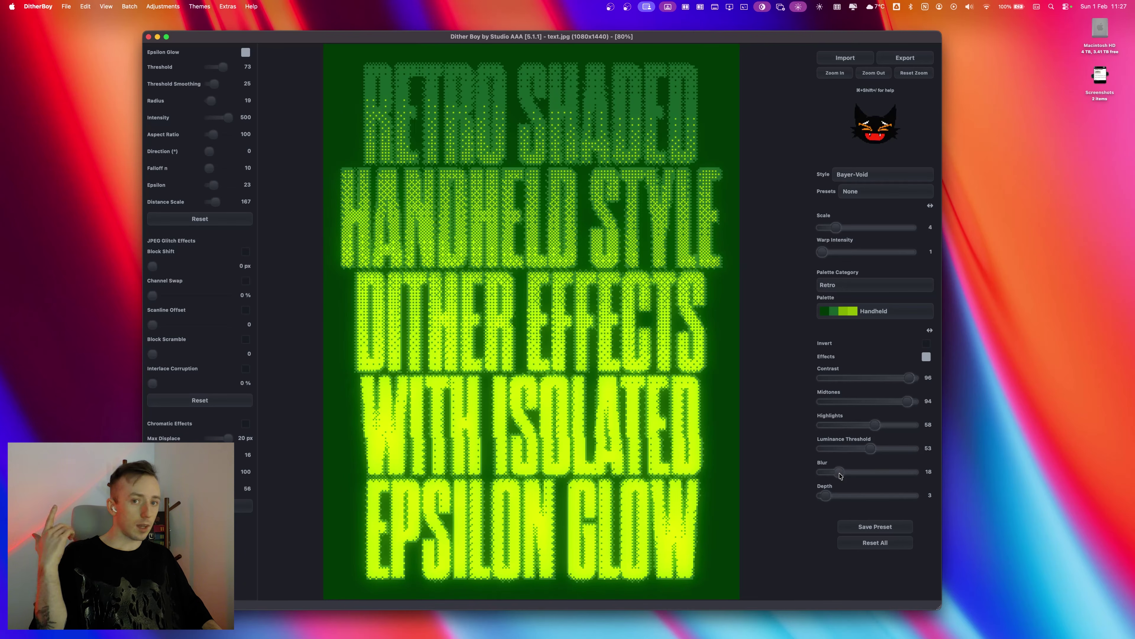
pyautogui.moveTo(834, 474); pyautogui.dragTo(831, 474)
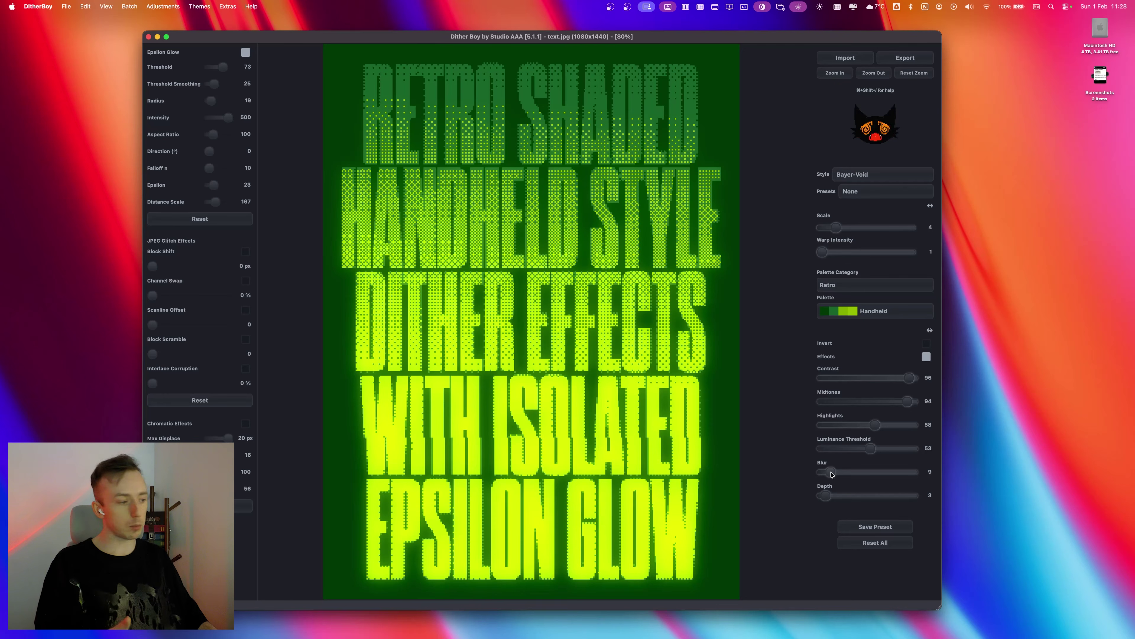
# Change the dither style to Ostromukhov and set contrast to 68, midtones to 40 and highlights to 90
pyautogui.click(858, 182)
pyautogui.click(877, 146)
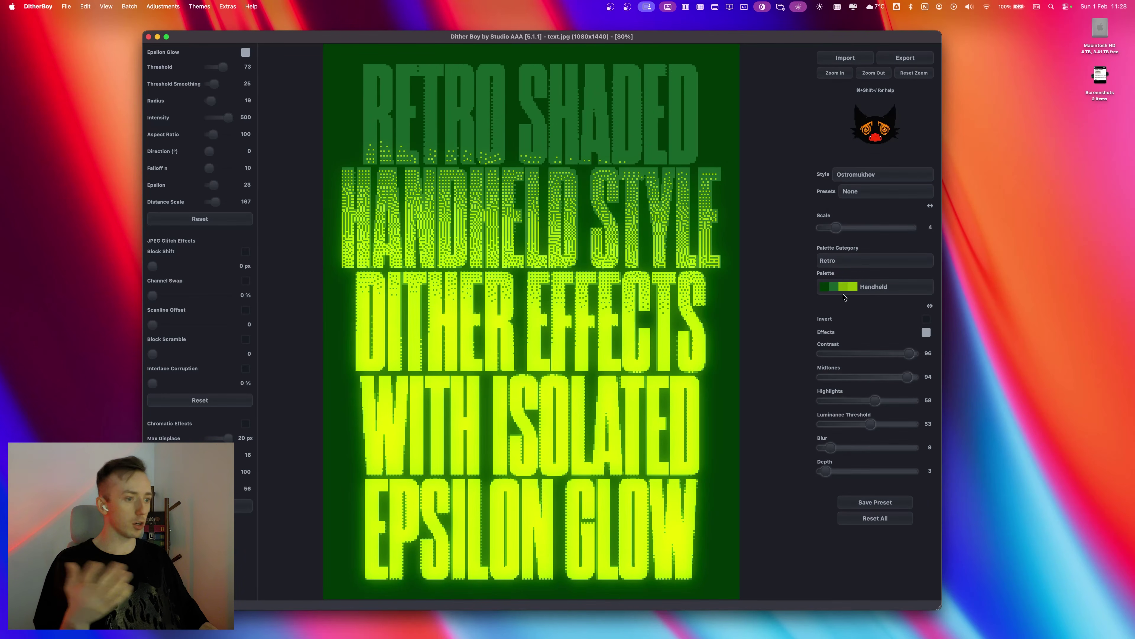
pyautogui.moveTo(910, 353); pyautogui.dragTo(833, 377)
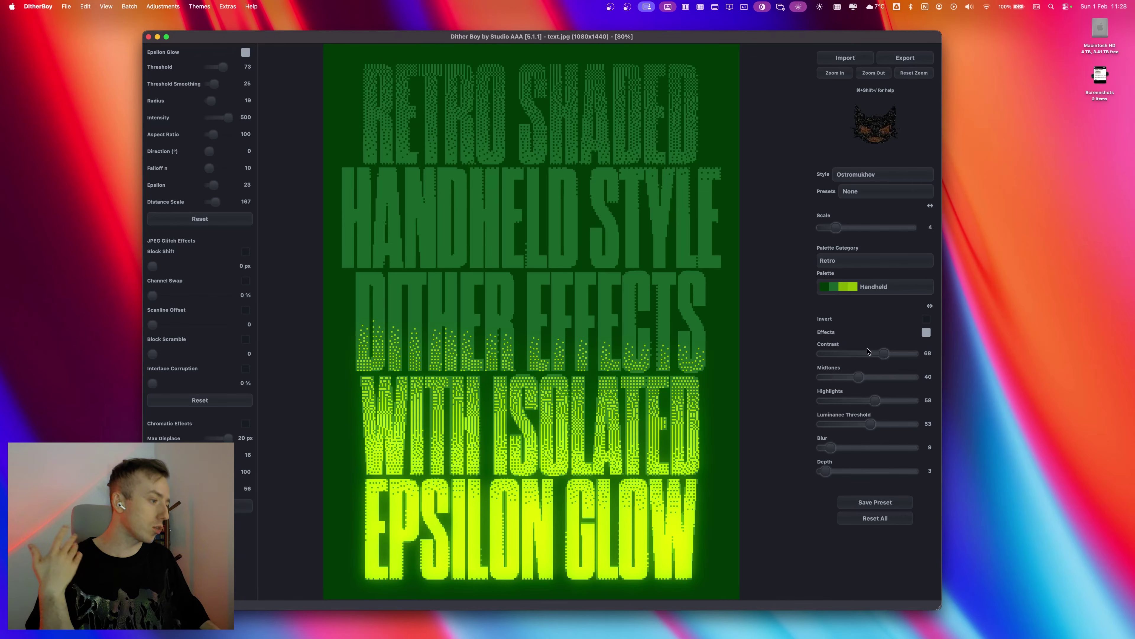
pyautogui.moveTo(880, 401); pyautogui.dragTo(905, 402)
# Set the Epsilon Glow to threshold 47, threshold smoothing 64 and radius 169, and inspect the glowing letters up close
pyautogui.moveTo(222, 67); pyautogui.dragTo(224, 100)
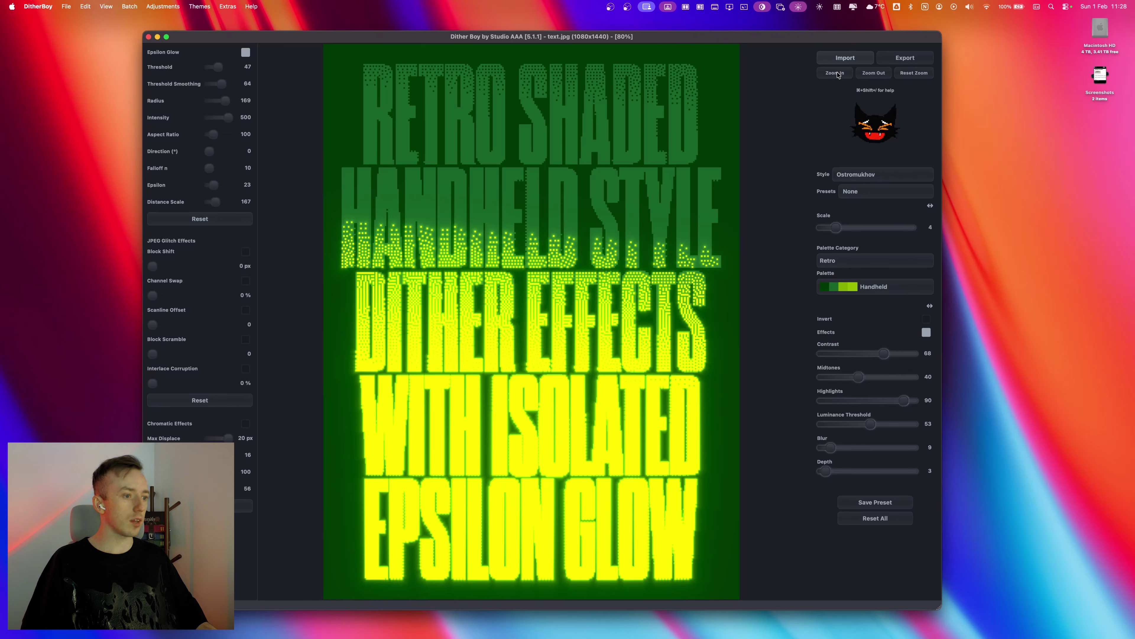
pyautogui.click(836, 73)
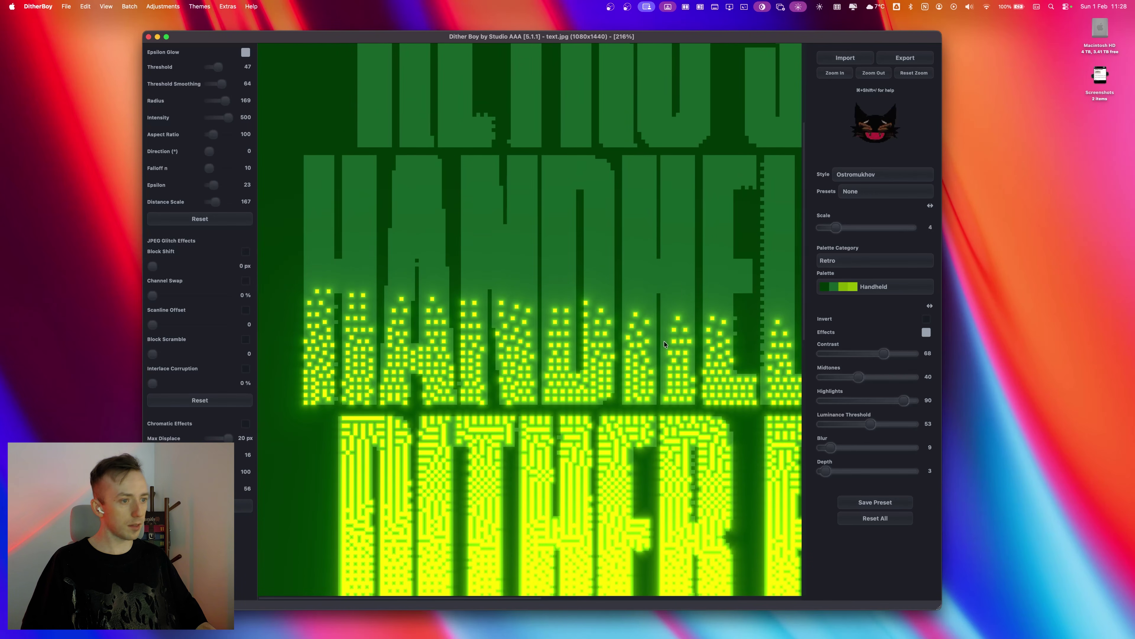
pyautogui.press('super+equal')
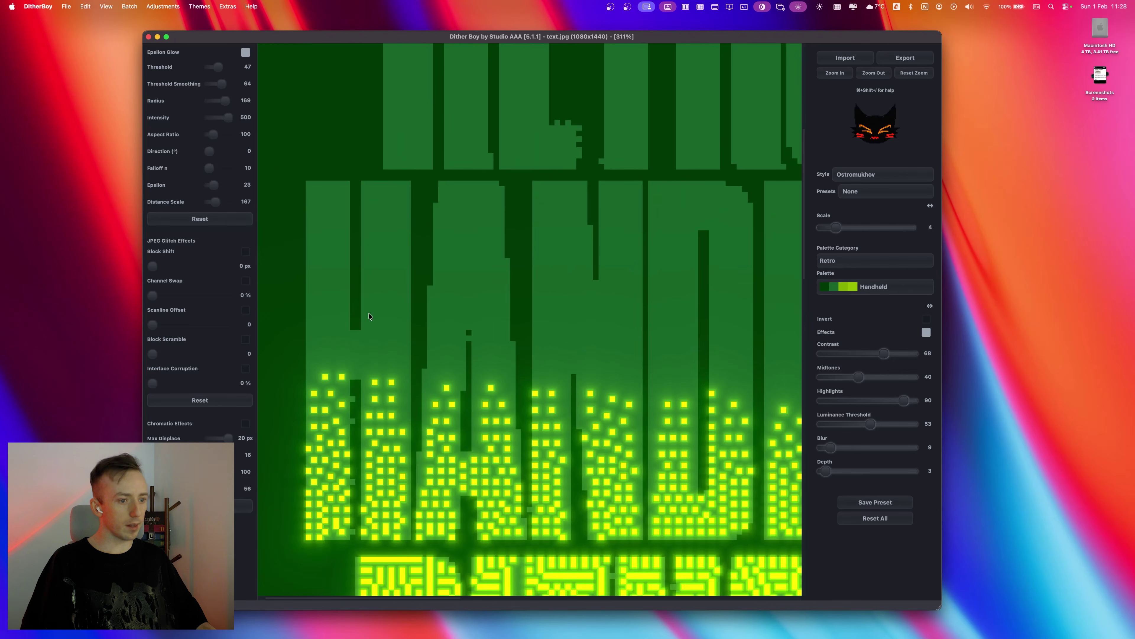
pyautogui.scroll(-3, 509, 345)
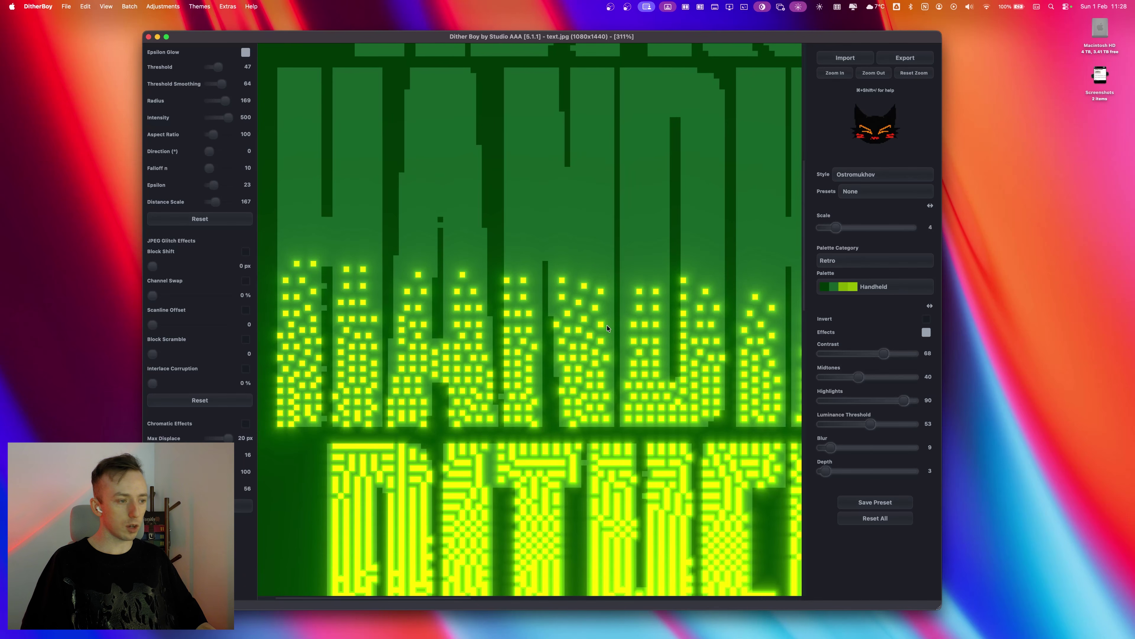
pyautogui.hscroll(10, 607, 328)
pyautogui.scroll(-2, 666, 282)
pyautogui.hscroll(-10, 665, 282)
# Try the Bayer-Ordered, Uniform Modulation Y and Waveform dither styles on the headline, with contrast lowered to 40
pyautogui.click(866, 175)
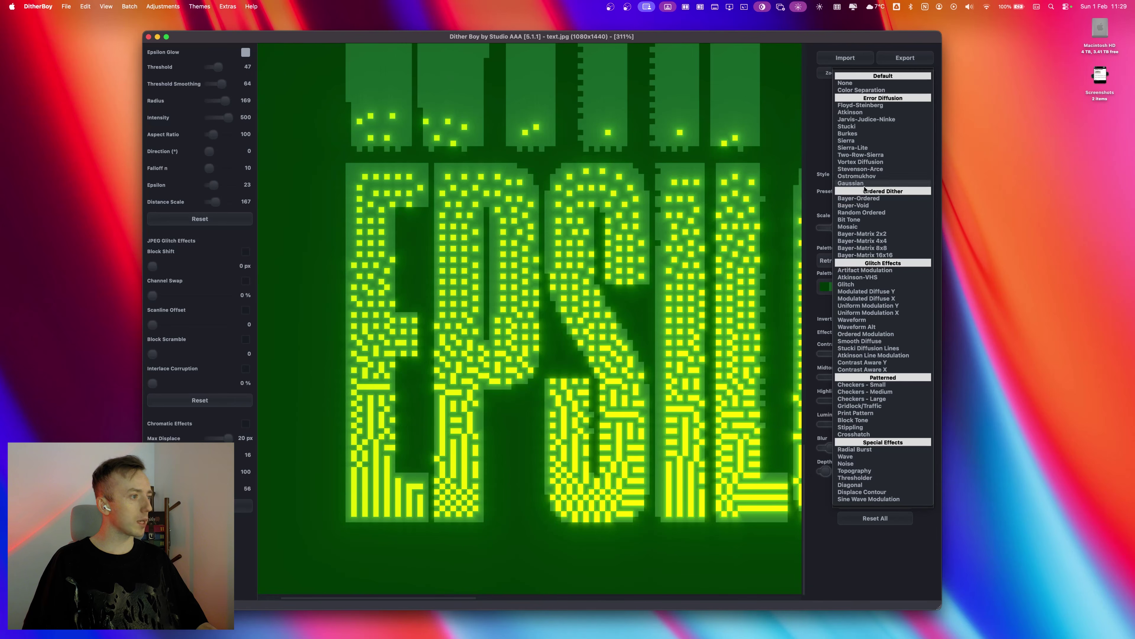
pyautogui.click(881, 200)
pyautogui.click(881, 174)
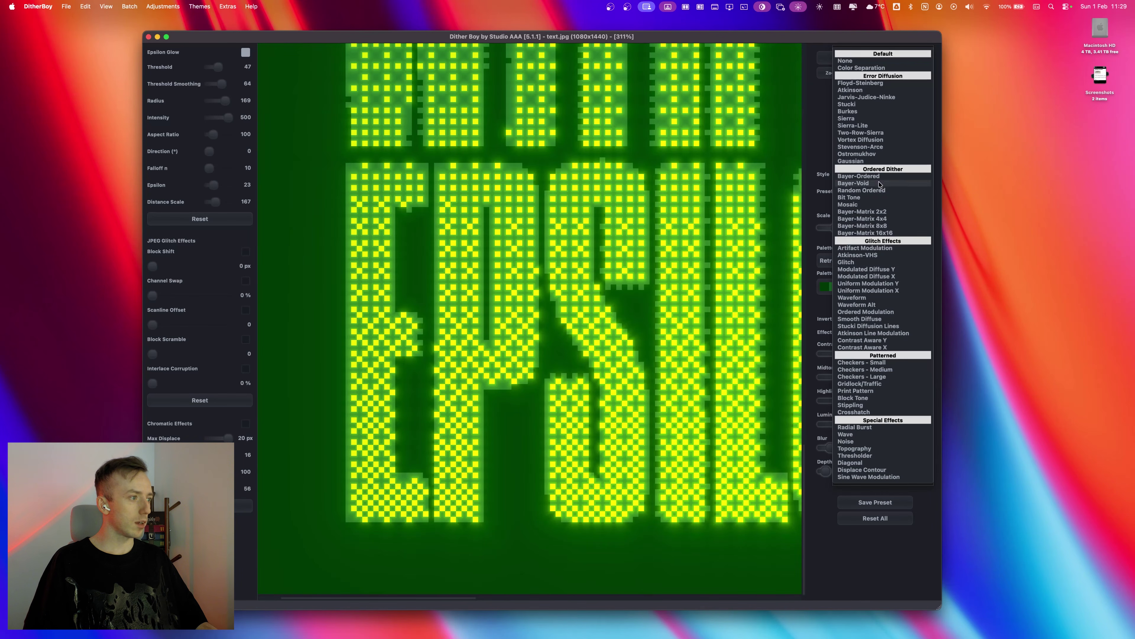
pyautogui.click(871, 265)
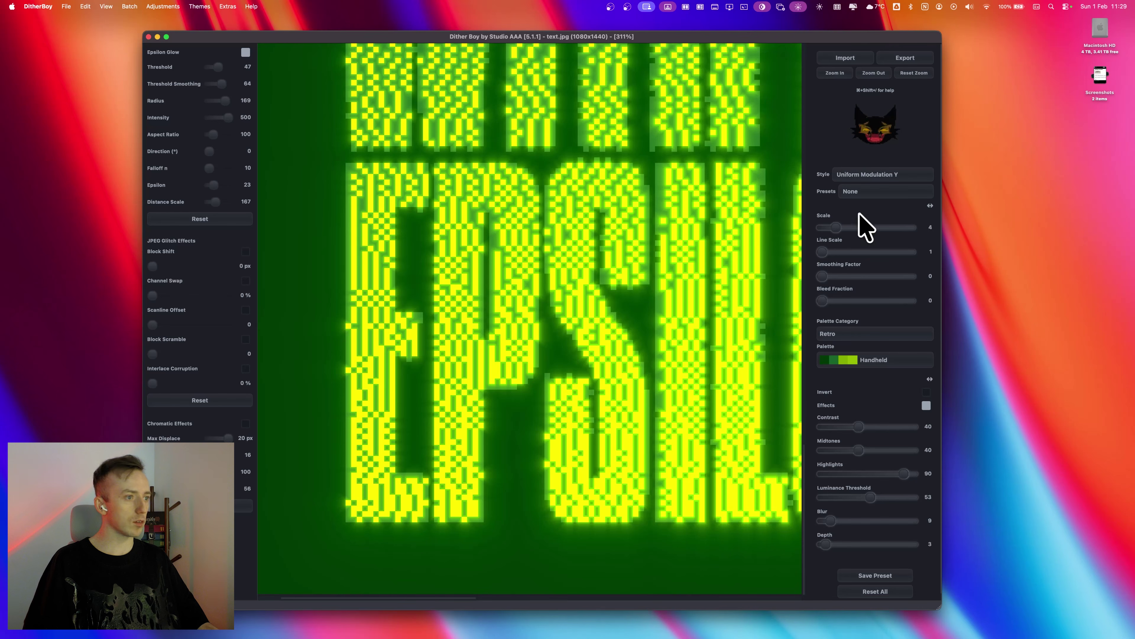
pyautogui.click(876, 176)
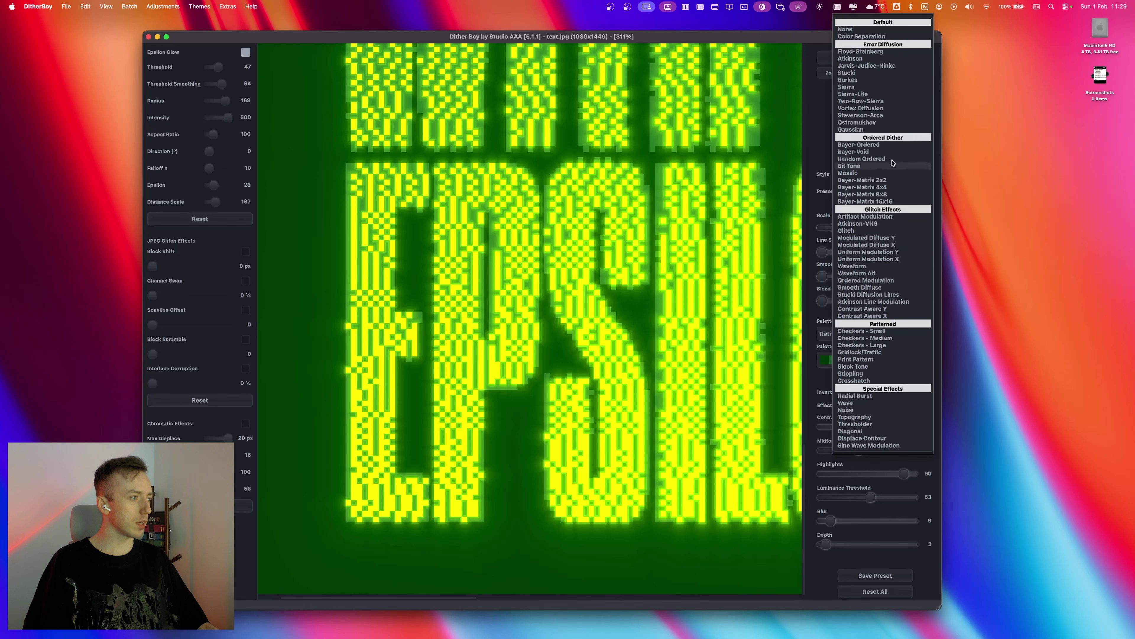
pyautogui.click(887, 270)
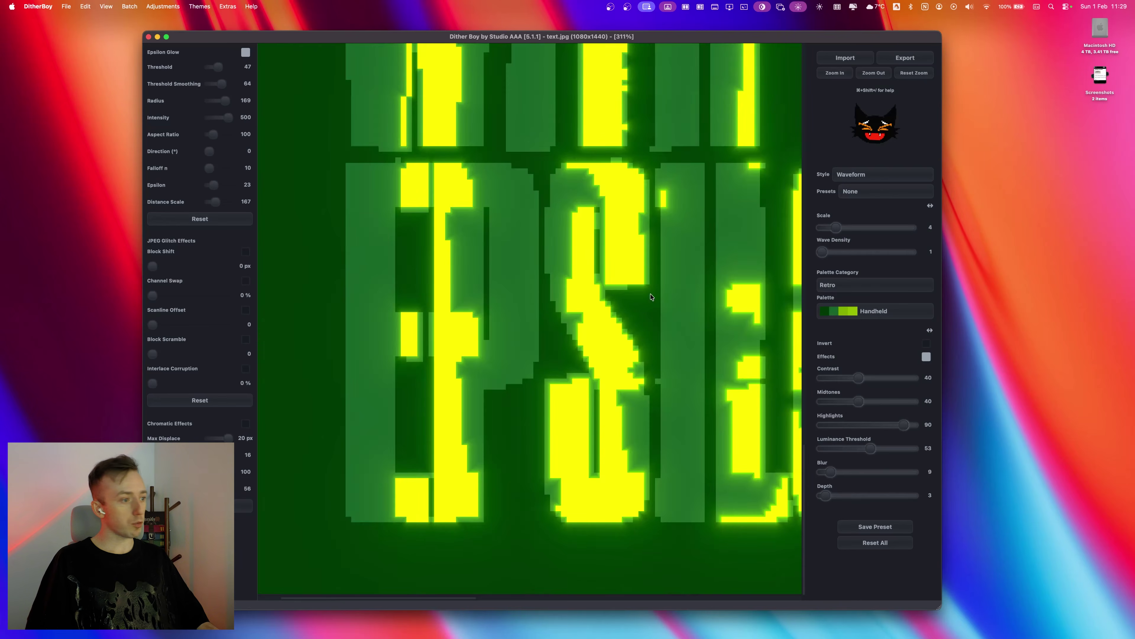
# View the whole Waveform headline, try a wave density of 10, and set the density back to 1
pyautogui.click(870, 75)
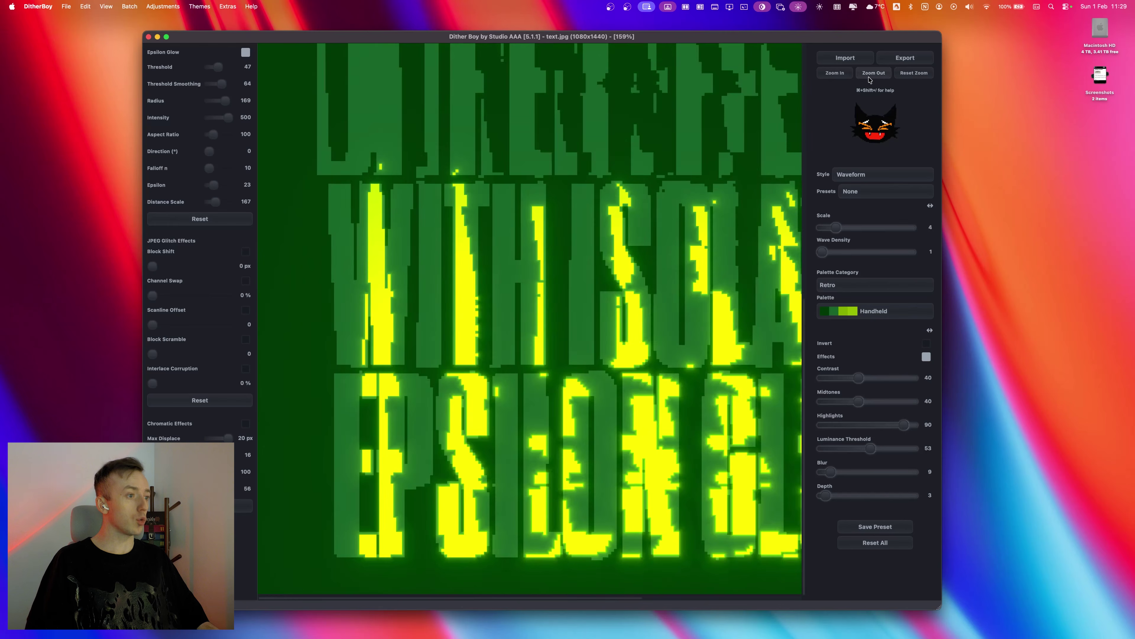
pyautogui.click(870, 75)
pyautogui.click(870, 75)
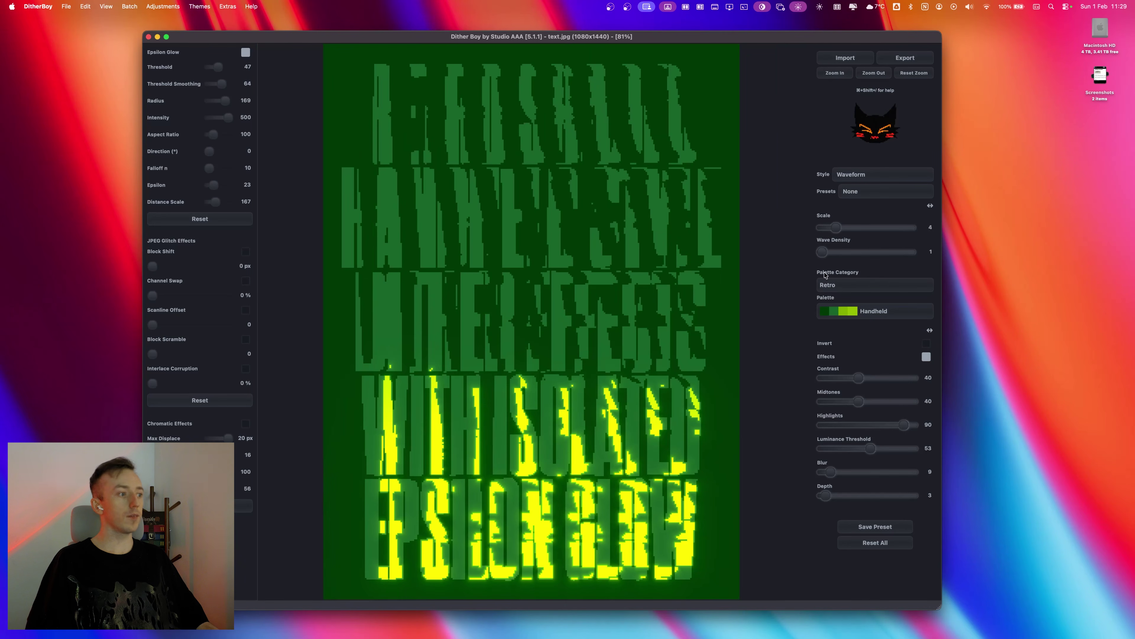
pyautogui.moveTo(823, 252); pyautogui.dragTo(867, 259)
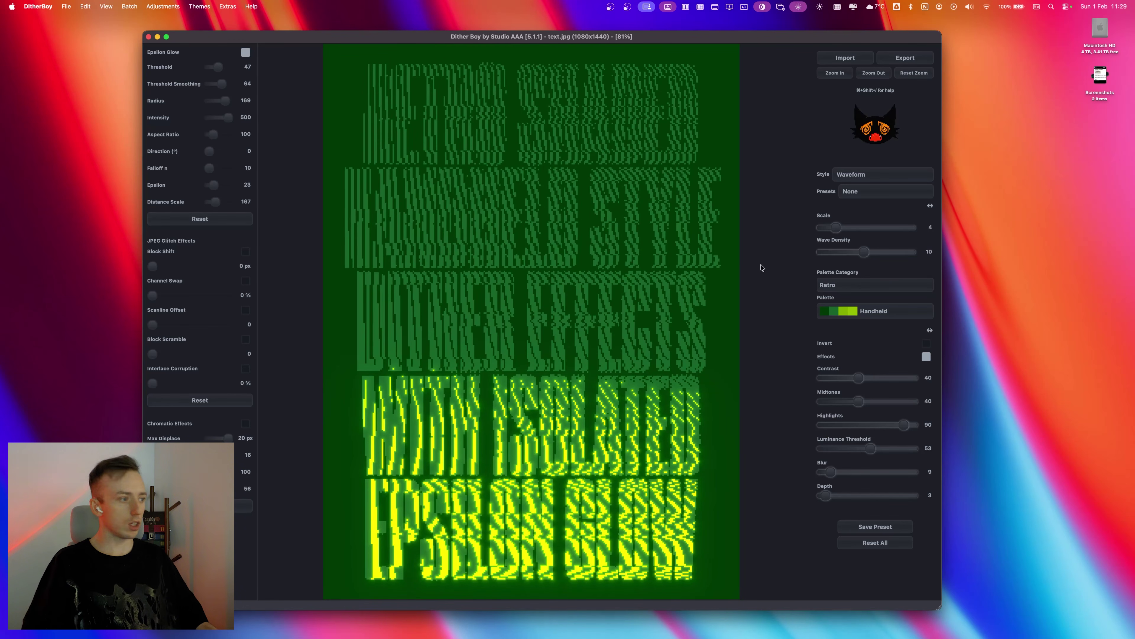
pyautogui.moveTo(864, 252); pyautogui.dragTo(821, 253)
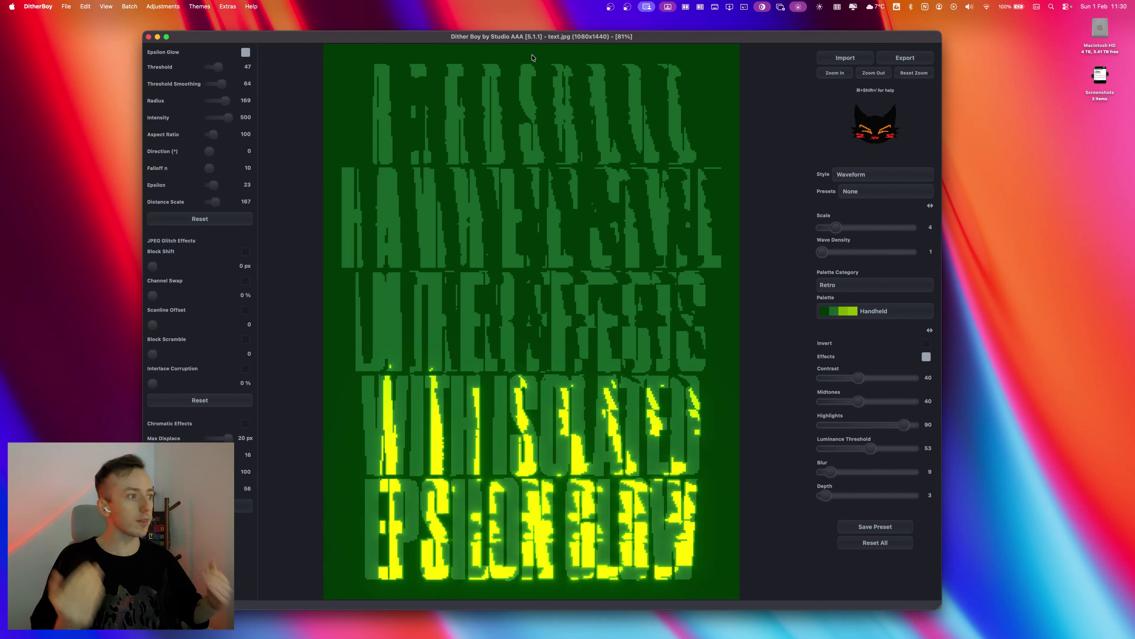
# Return the headline to the Ostromukhov dither style with contrast 46
pyautogui.click(861, 175)
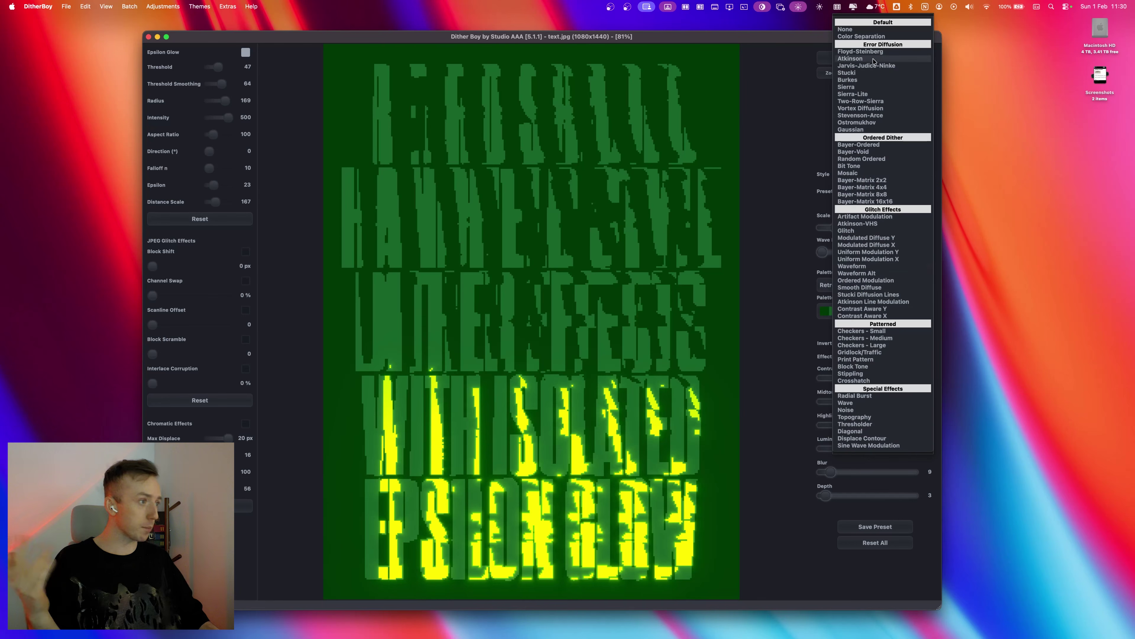
pyautogui.click(878, 128)
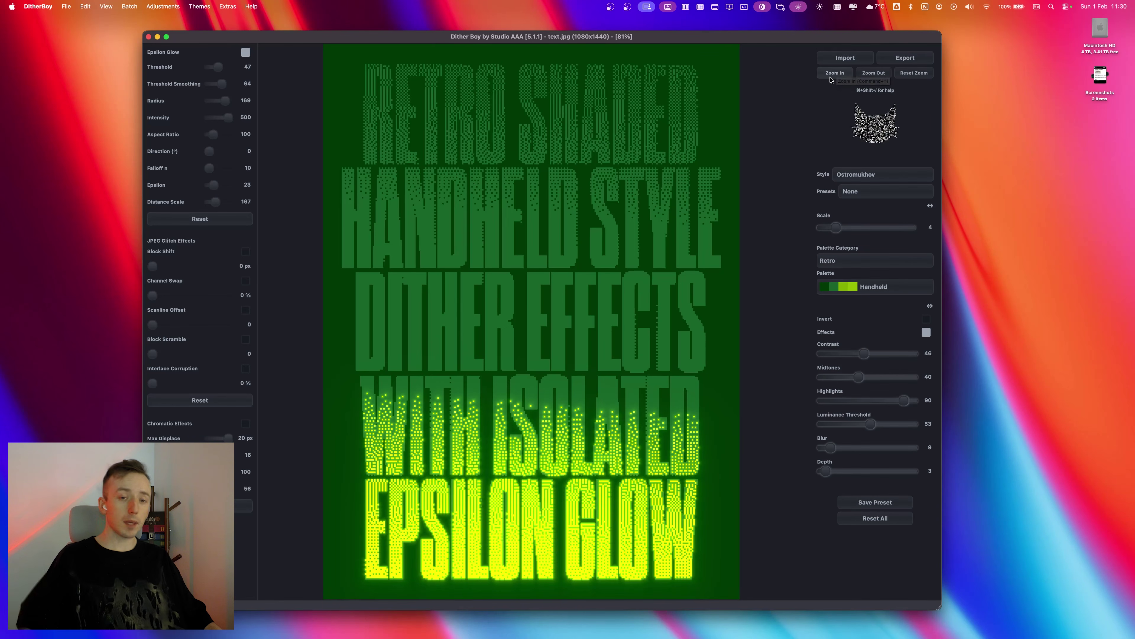